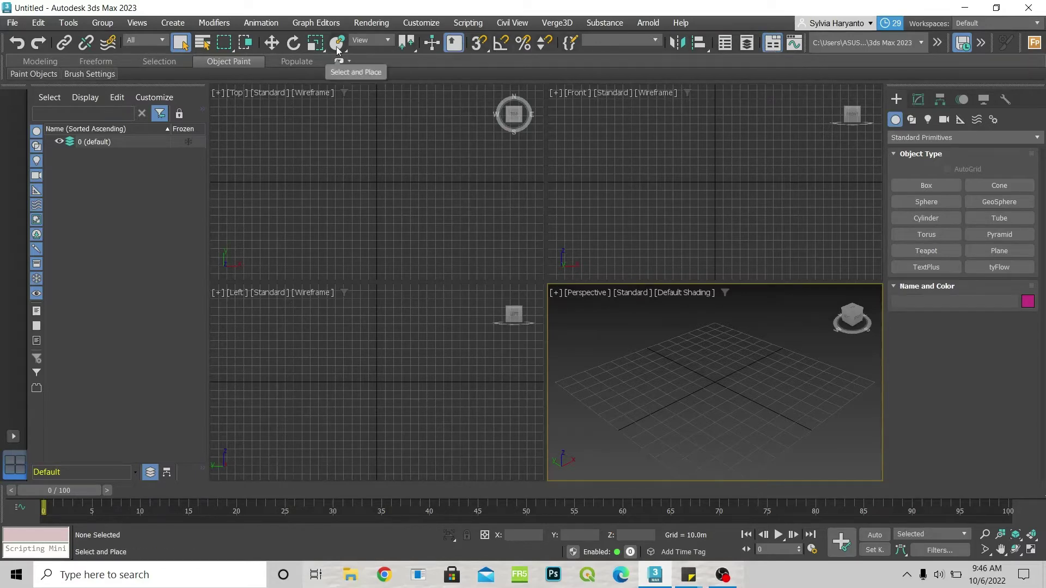
Step: Open the scene archiving dialog to view its save options, and close it without saving
click(23, 24)
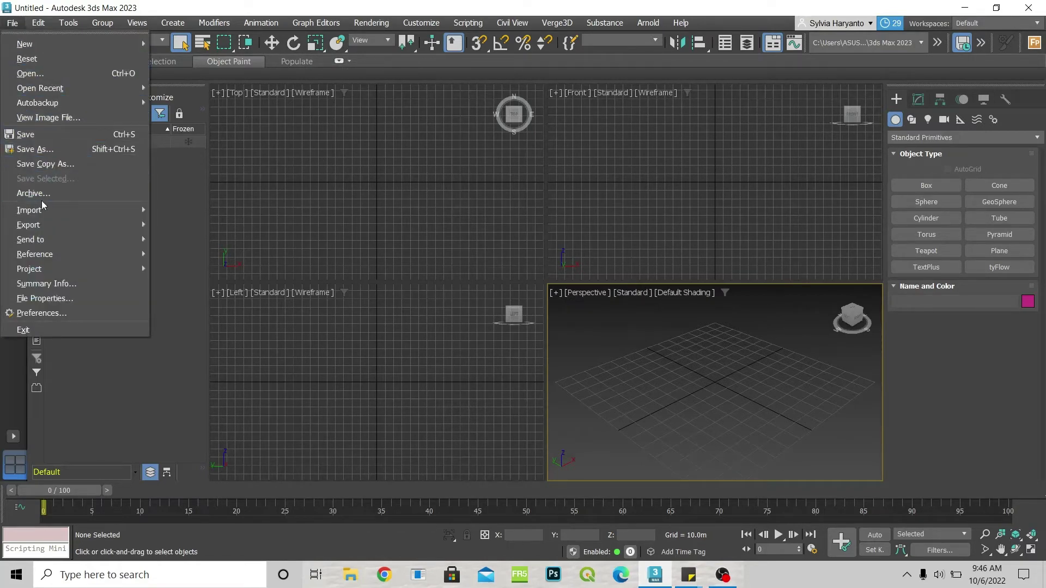
mouse_move(44, 232)
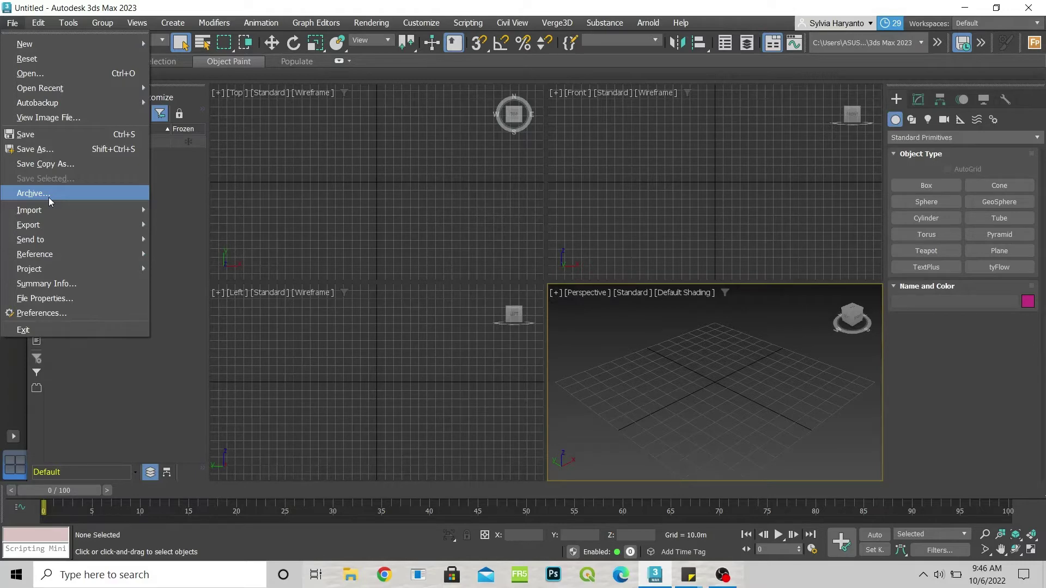
click(48, 194)
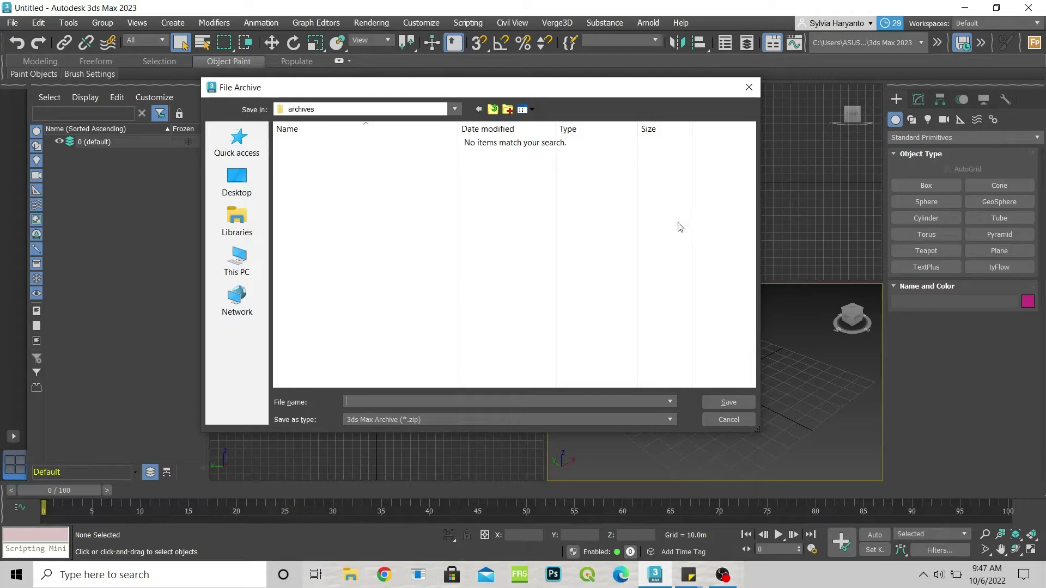
click(747, 88)
Step: Create a standard box about 79 m long, 40 m wide and 38 m high in the perspective view, and deselect it
click(38, 22)
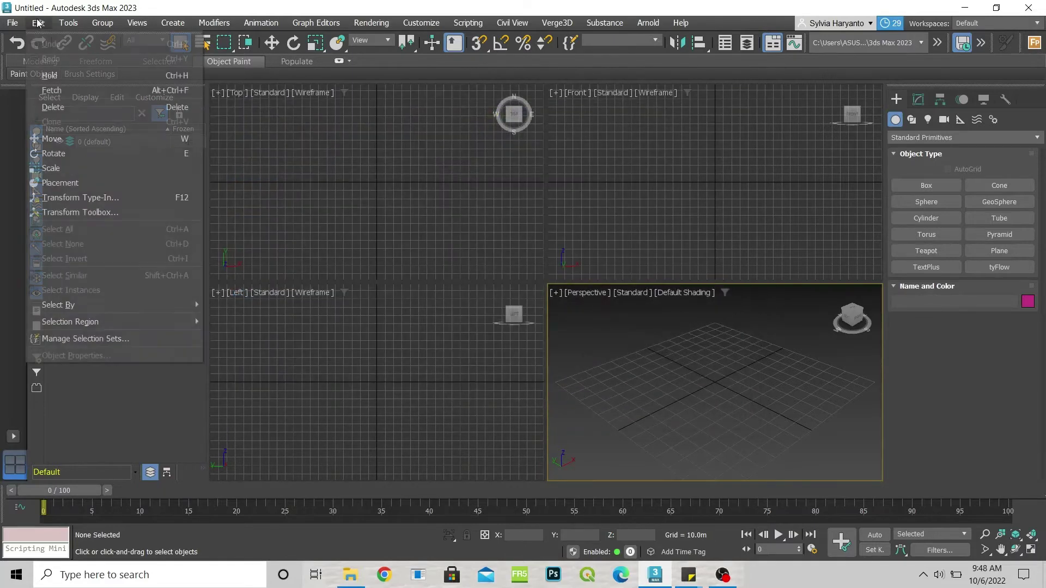
mouse_move(59, 24)
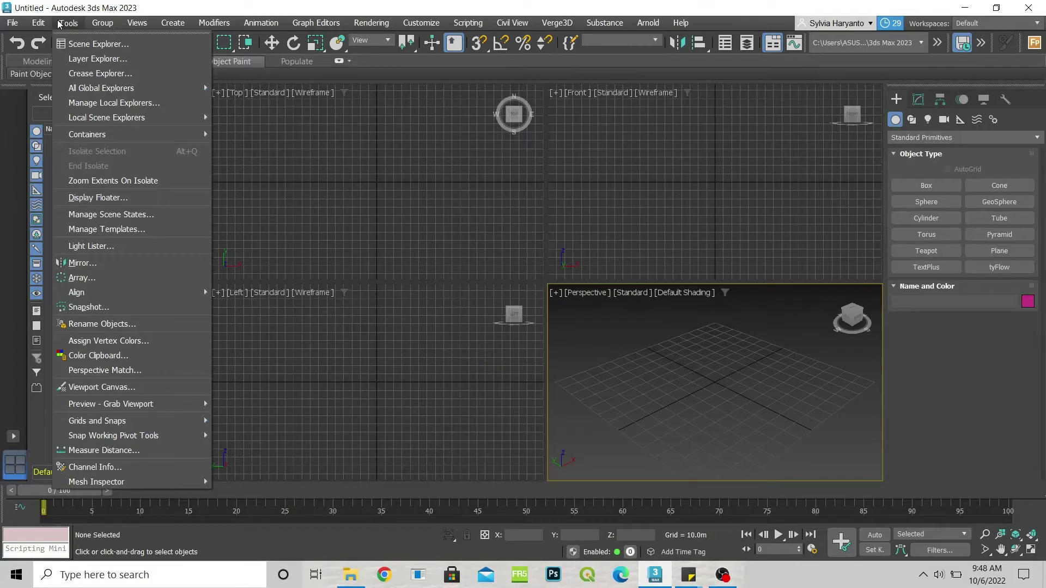
mouse_move(109, 27)
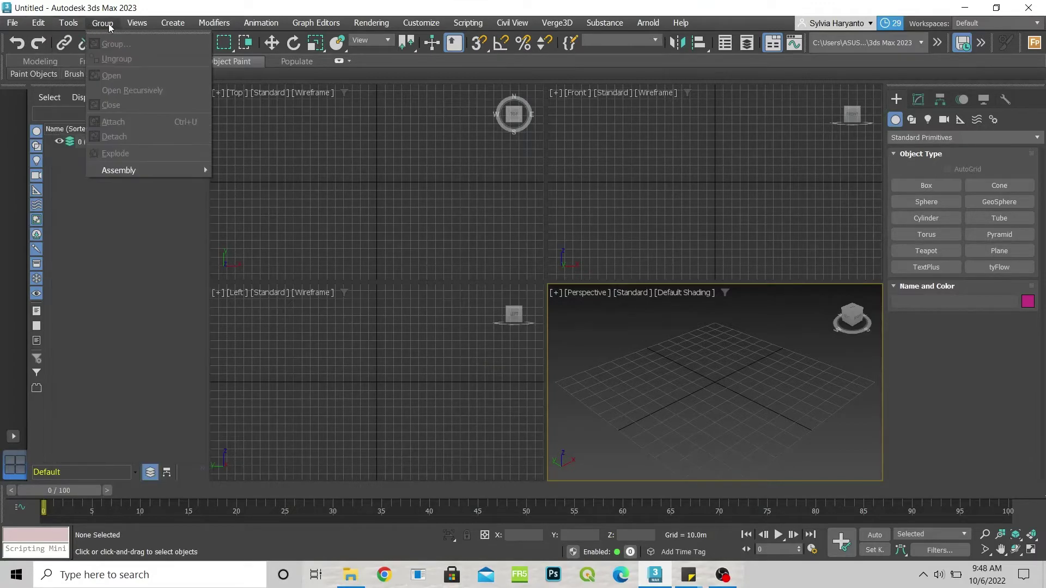
mouse_move(191, 24)
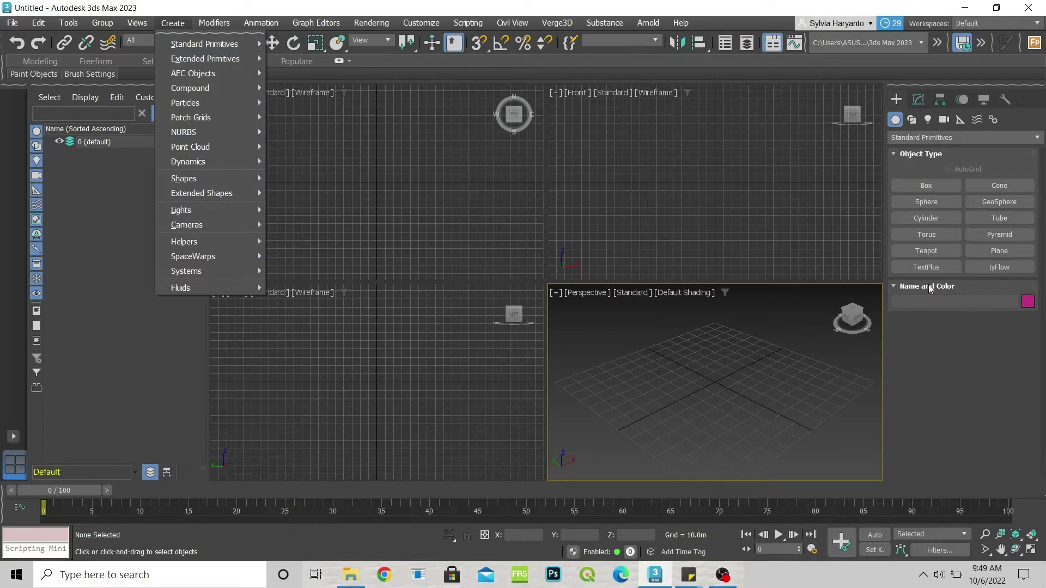
mouse_move(259, 44)
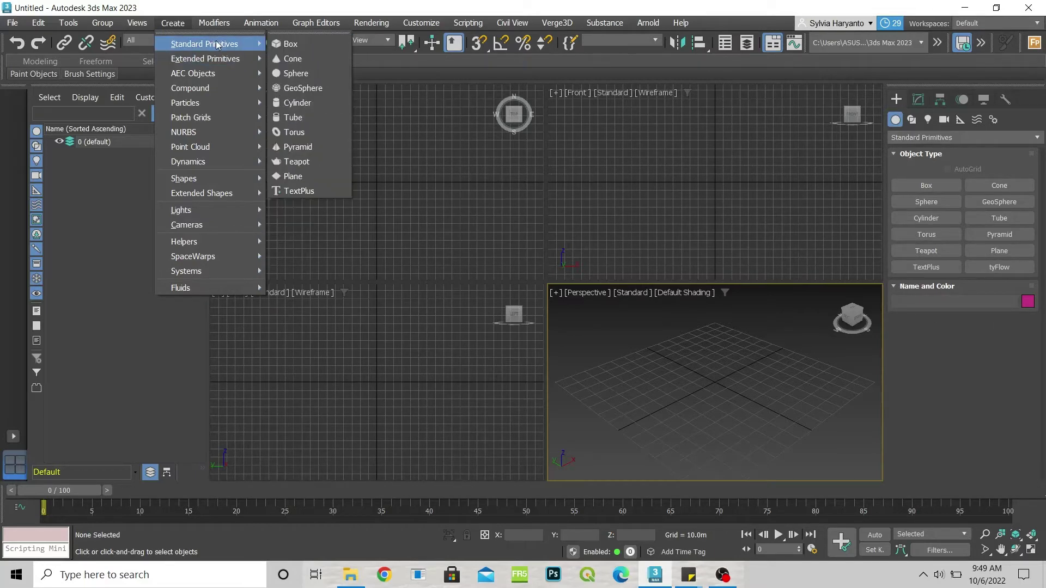
click(291, 44)
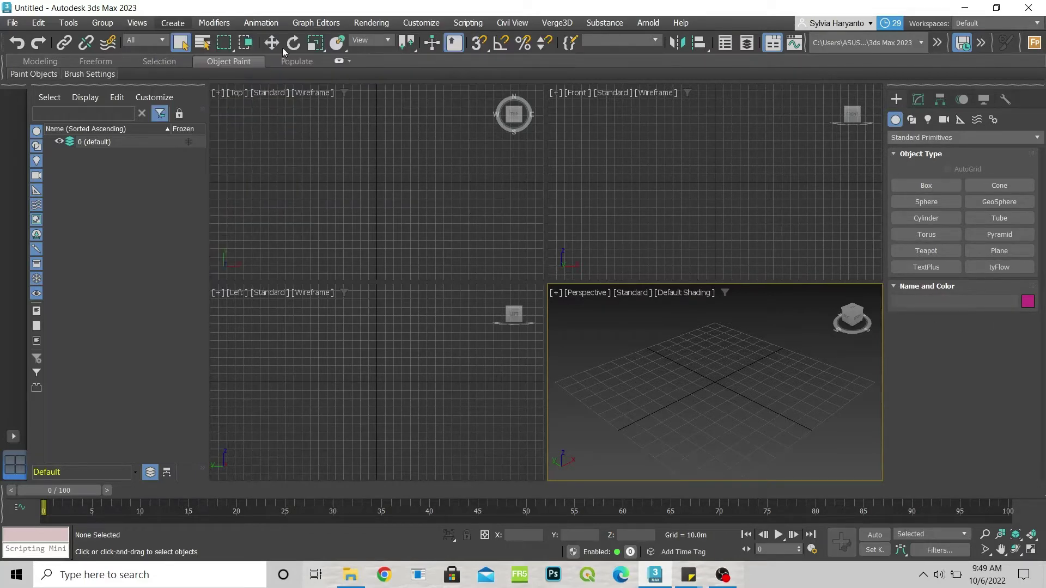
drag(619, 382, 760, 408)
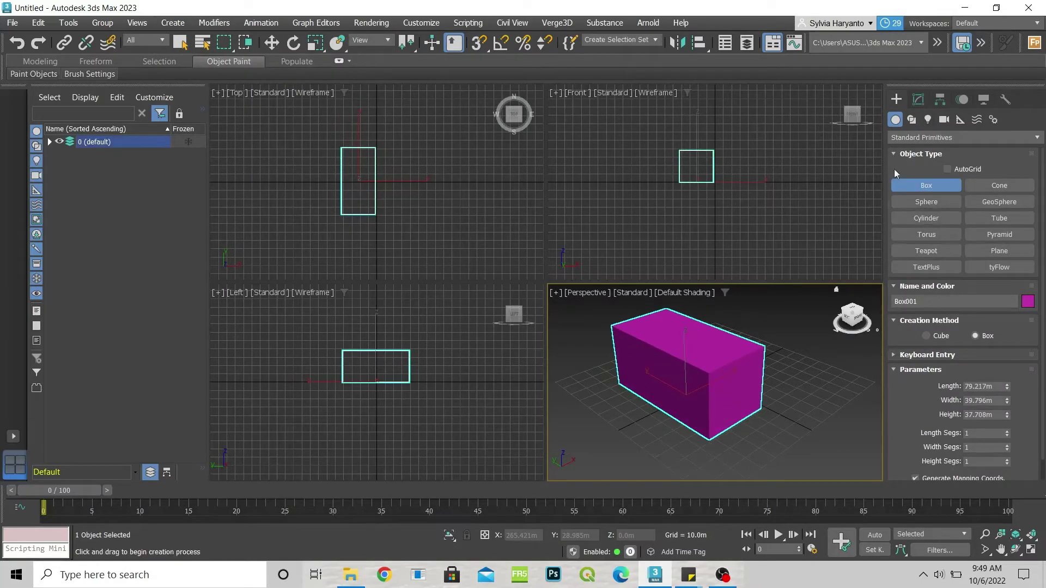
click(272, 43)
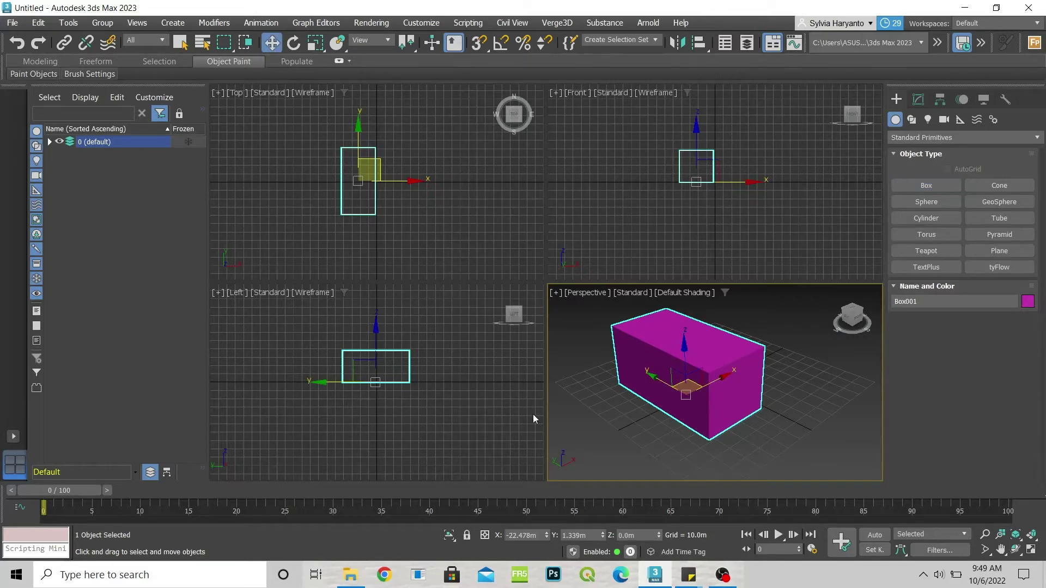
click(577, 393)
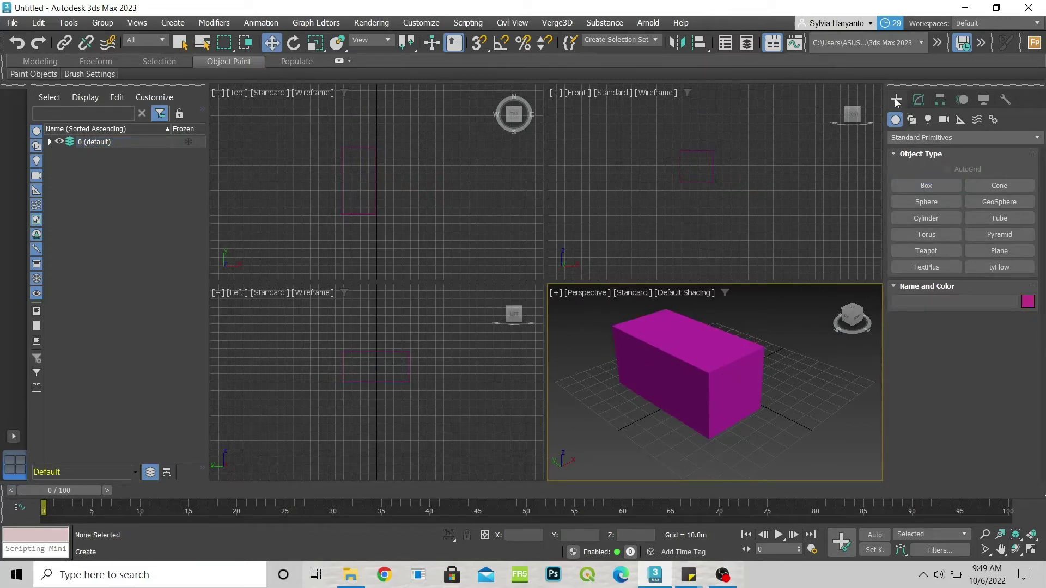
Step: Create a second, smaller box about 44 m long, 13 m wide and 33 m high beside the first box in the perspective view
click(926, 186)
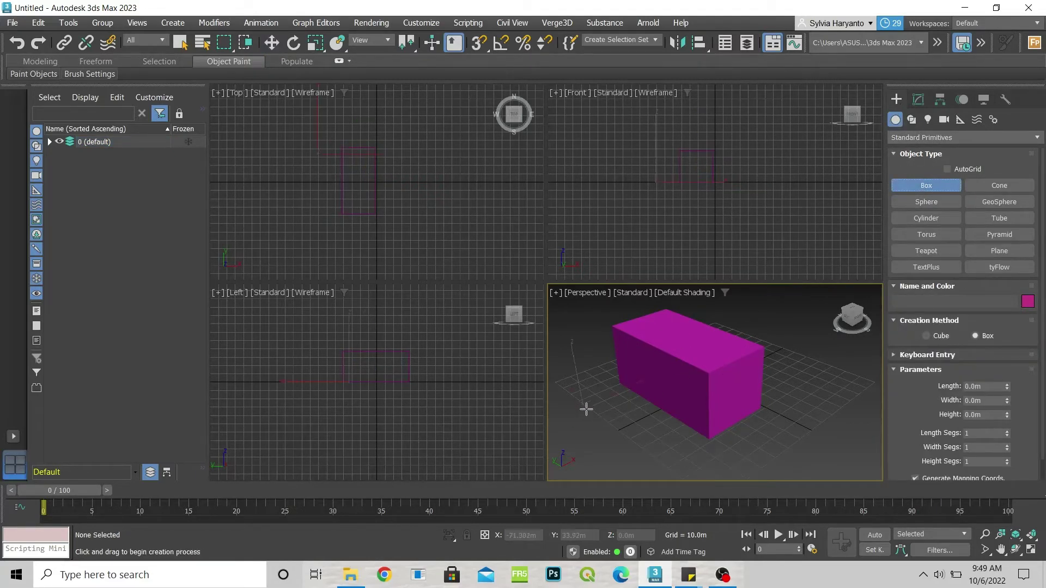
drag(585, 407, 649, 438)
click(648, 376)
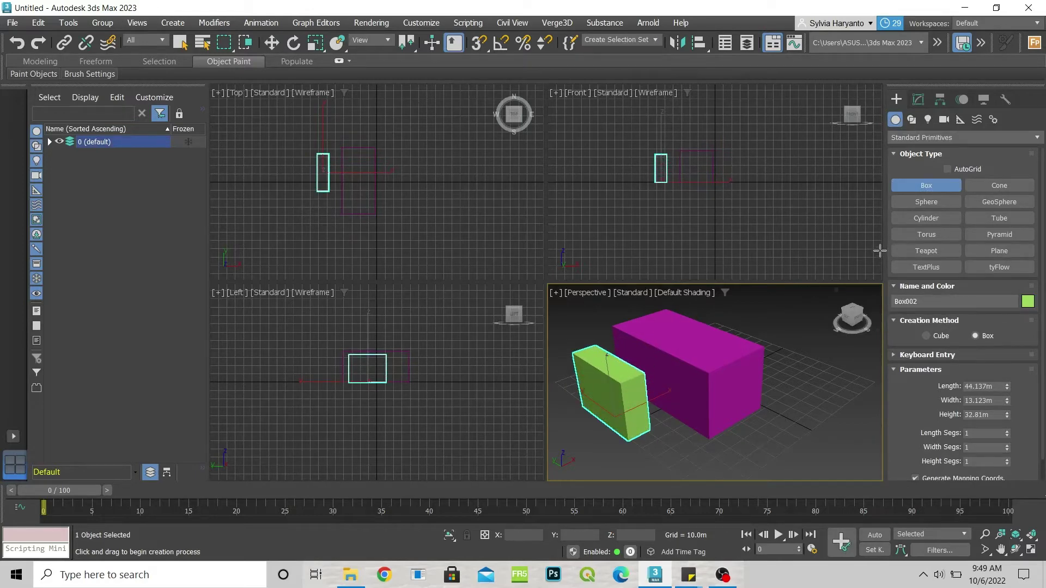
Step: Examine the smaller box's modifier parameters, its pivot settings and the list of additional utilities
click(921, 100)
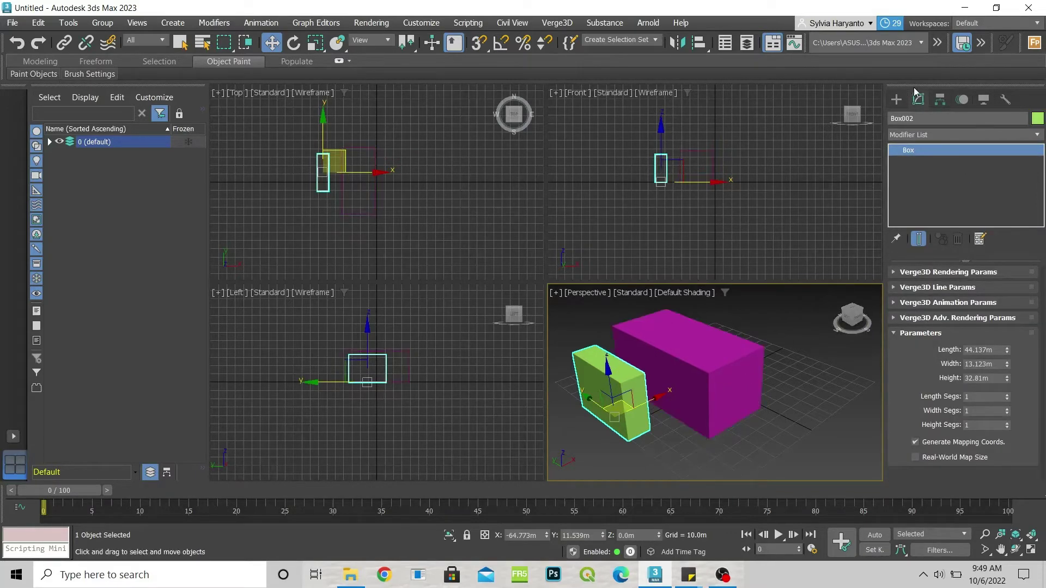
click(940, 100)
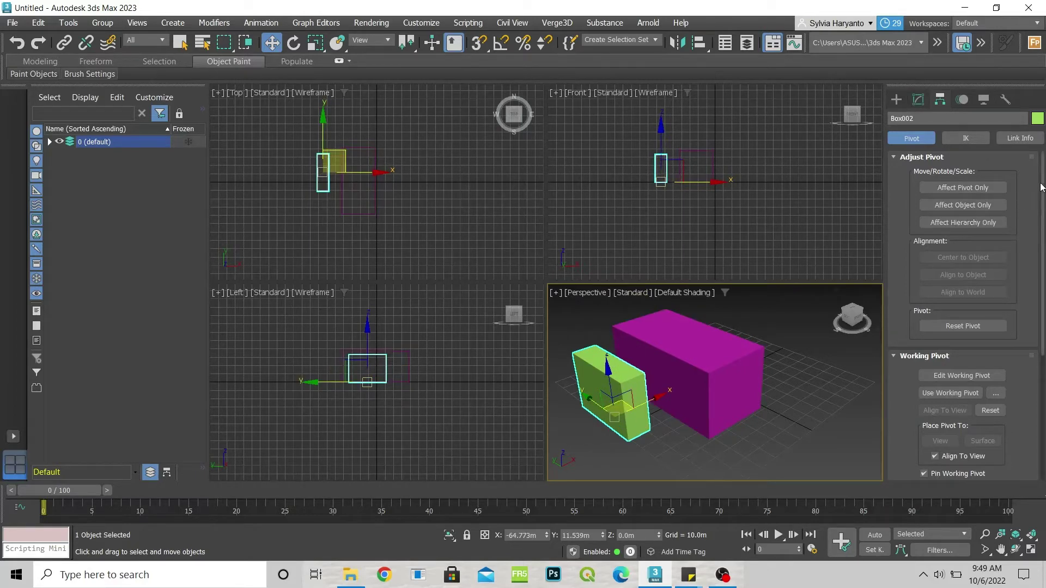
scroll(1042, 187, down, 4)
scroll(1016, 166, up, 4)
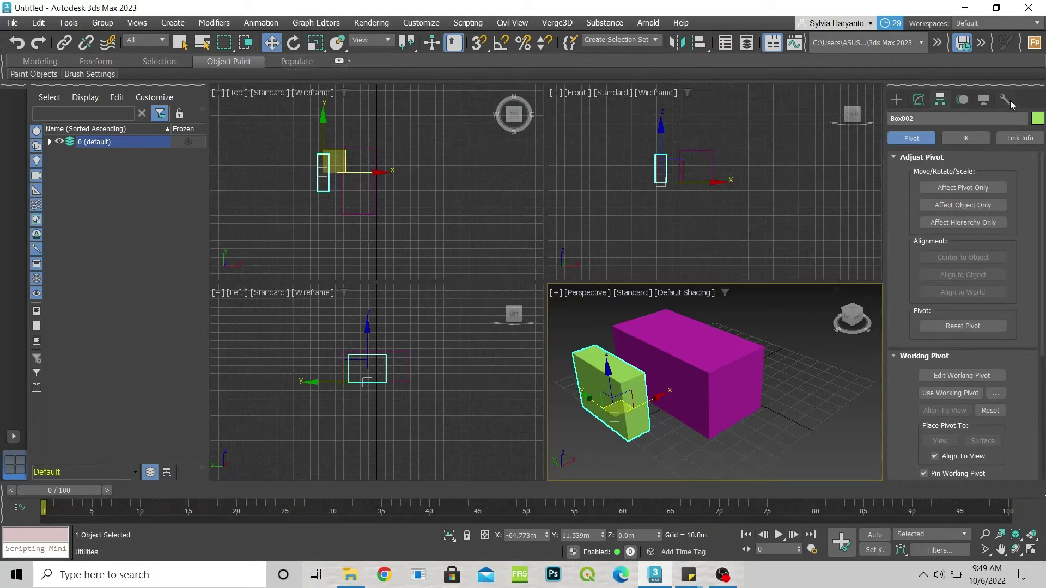
click(1008, 100)
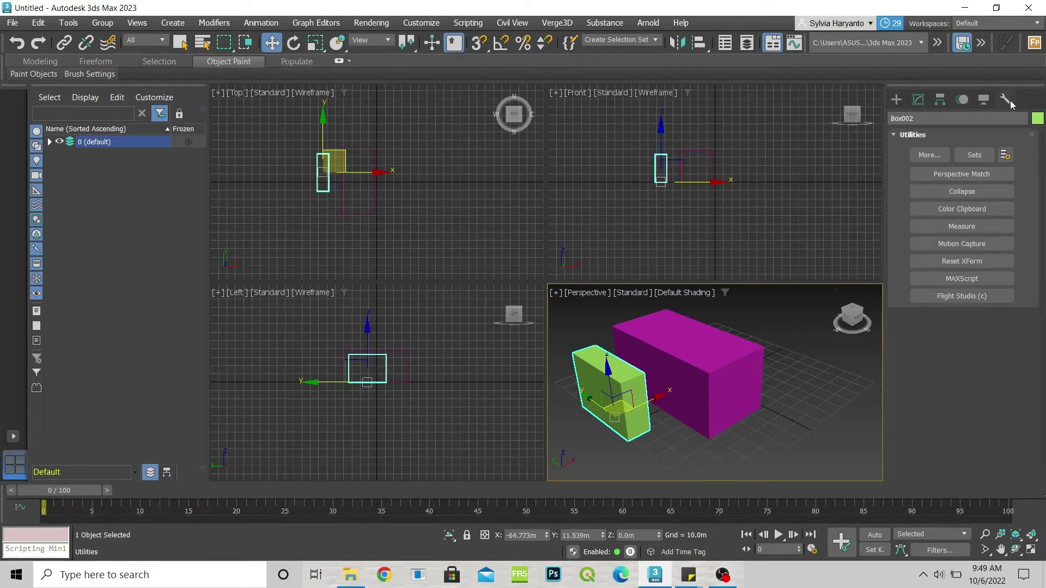
click(931, 155)
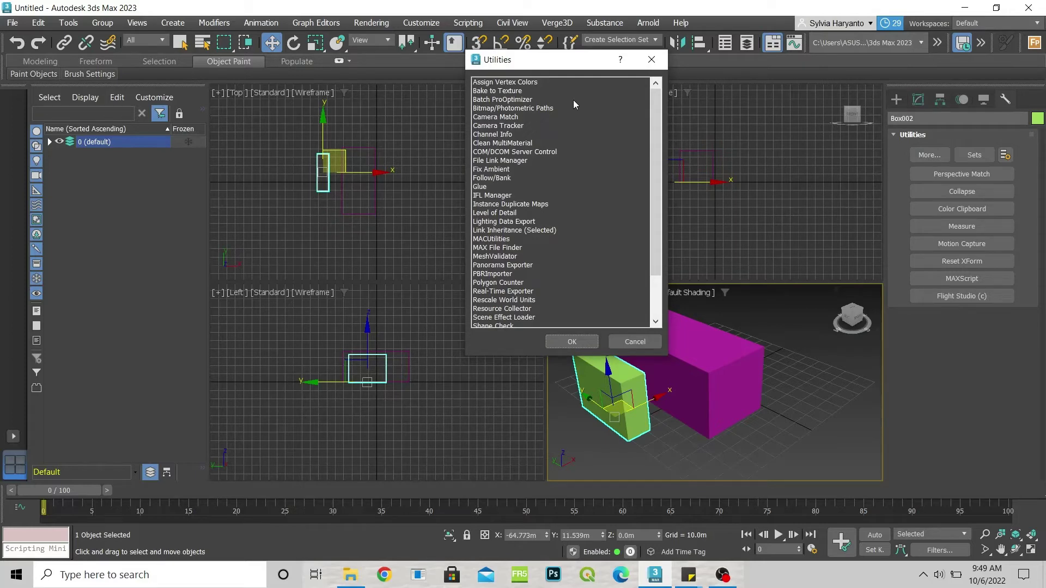
click(653, 60)
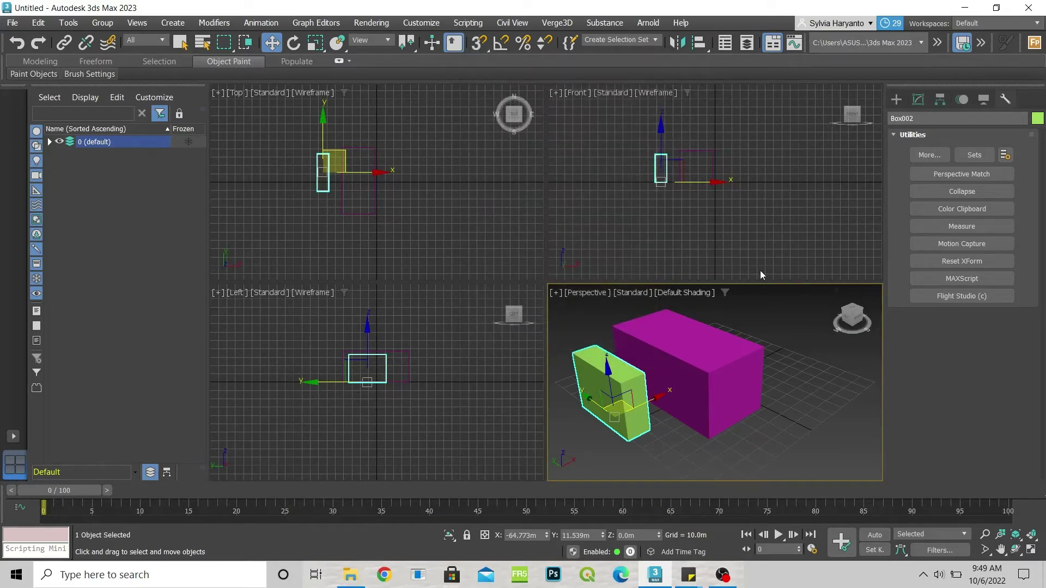
click(375, 24)
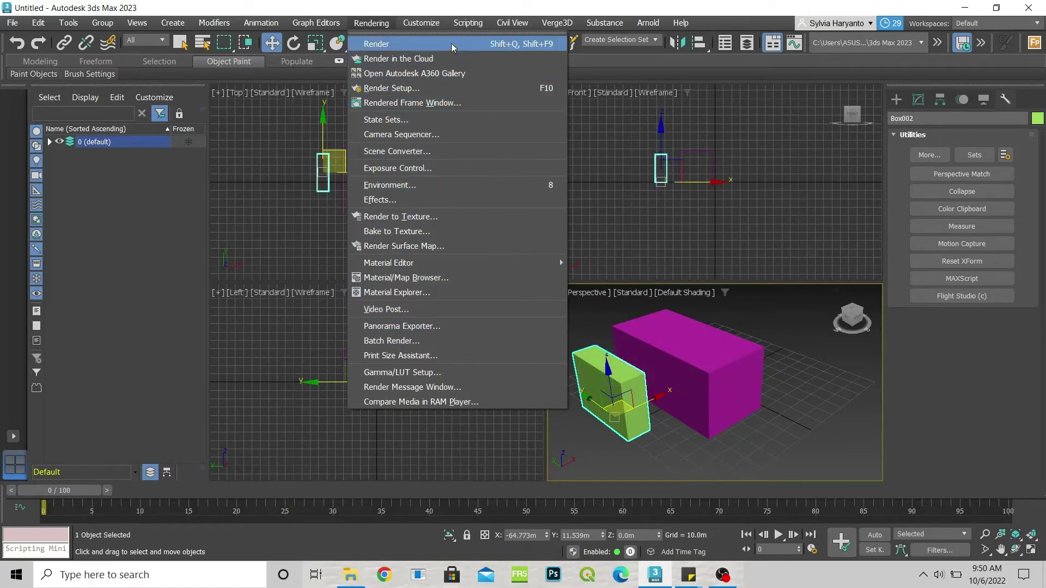
mouse_move(421, 23)
click(556, 22)
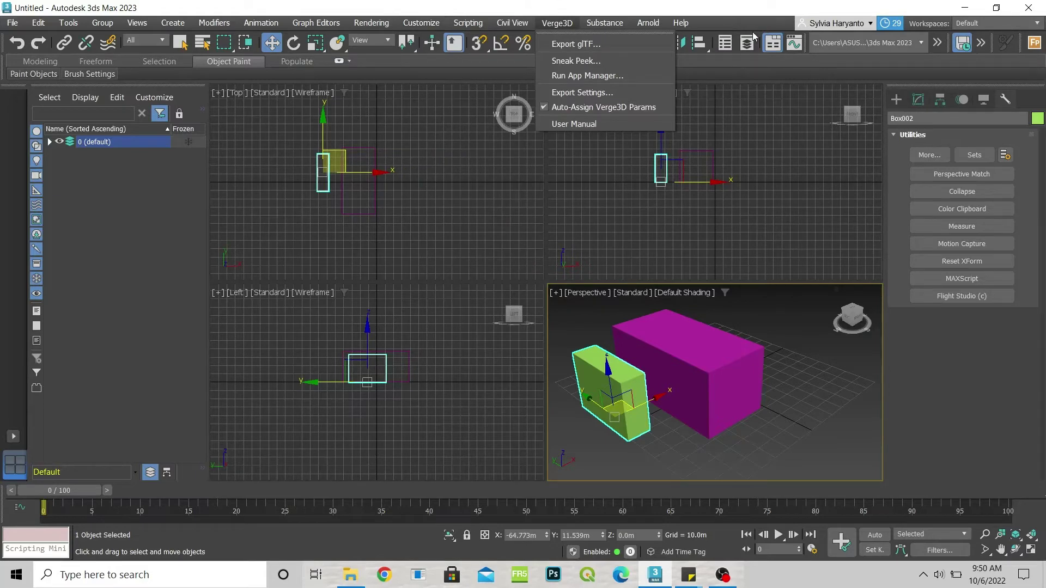
Step: Check the display unit scale and the system unit setup, and accept the existing settings
click(438, 25)
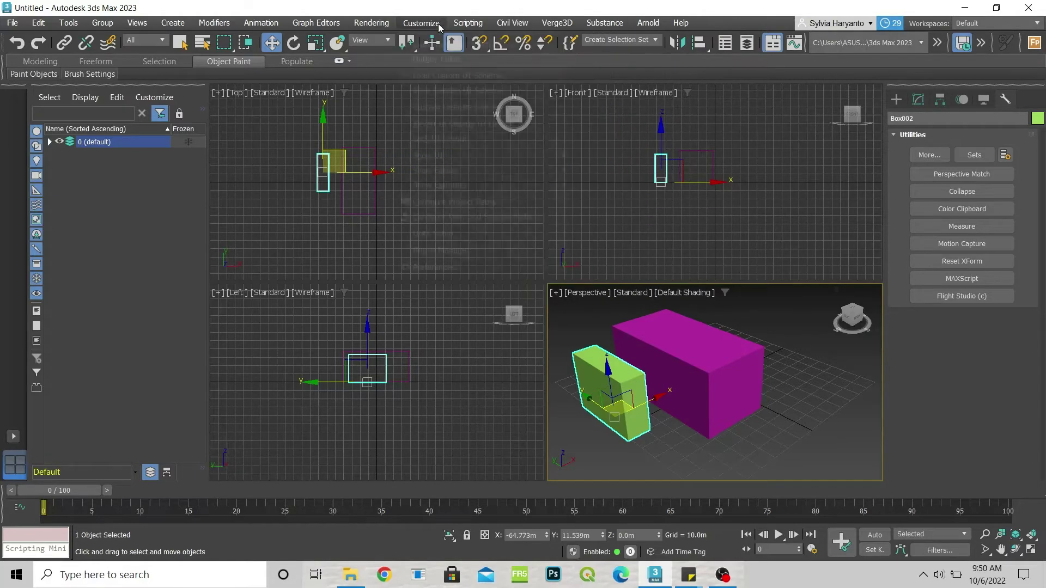
click(439, 25)
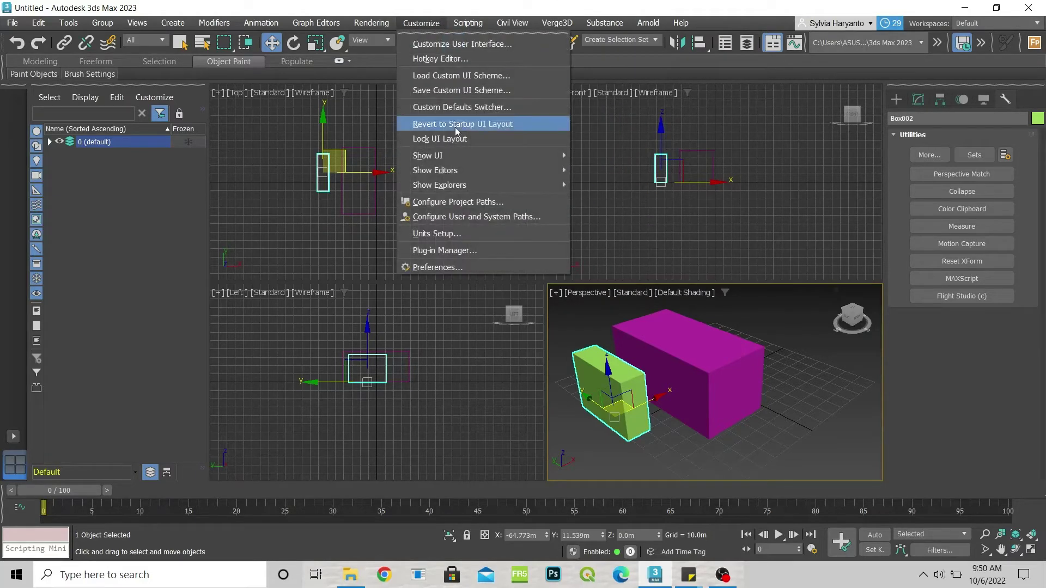
click(470, 235)
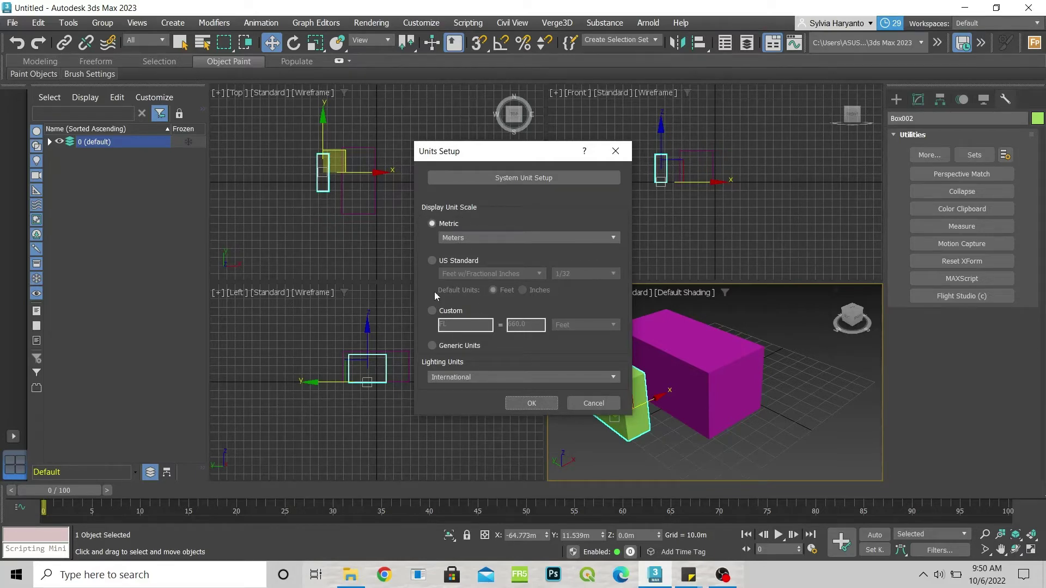
click(504, 177)
drag(462, 206, 671, 153)
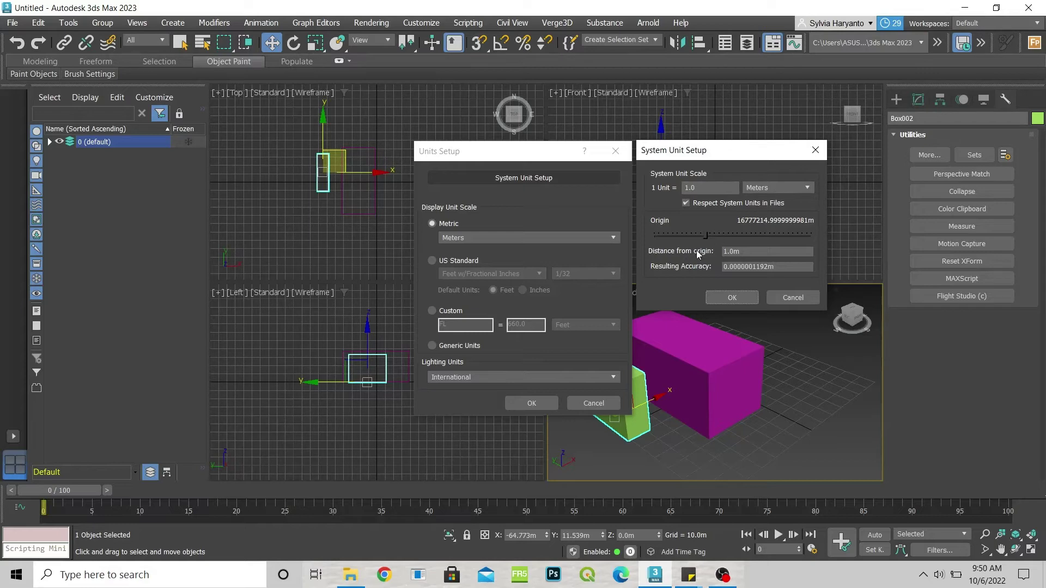
click(731, 297)
click(532, 403)
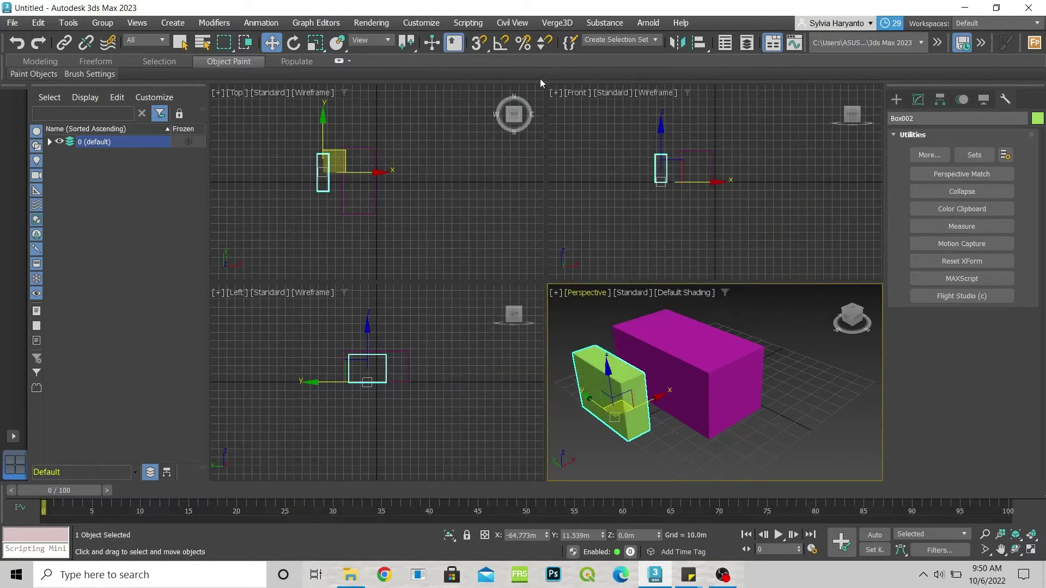
Step: Examine the configured user and system paths and the third-party plug-in paths
click(417, 23)
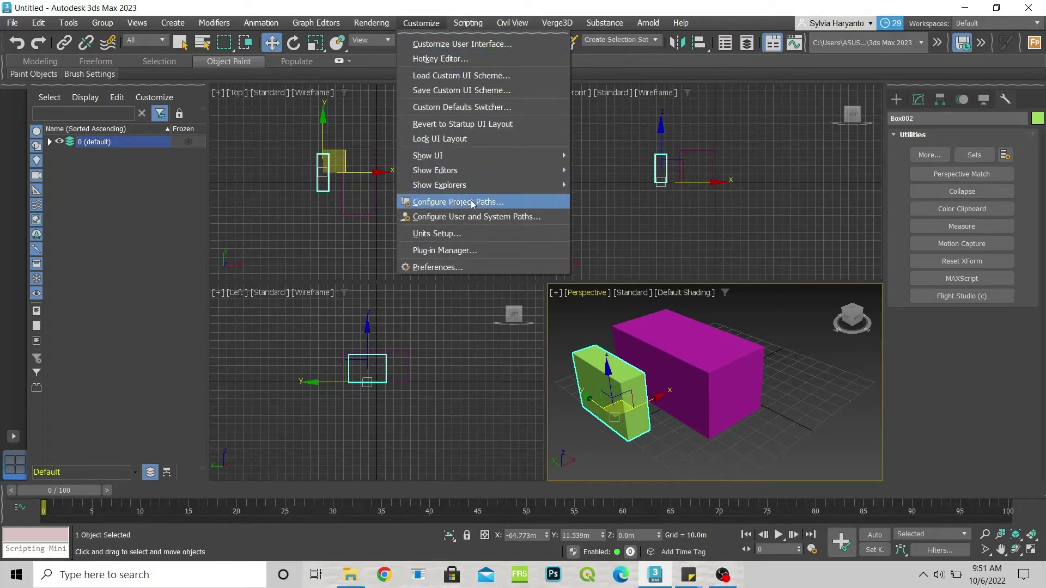
click(475, 216)
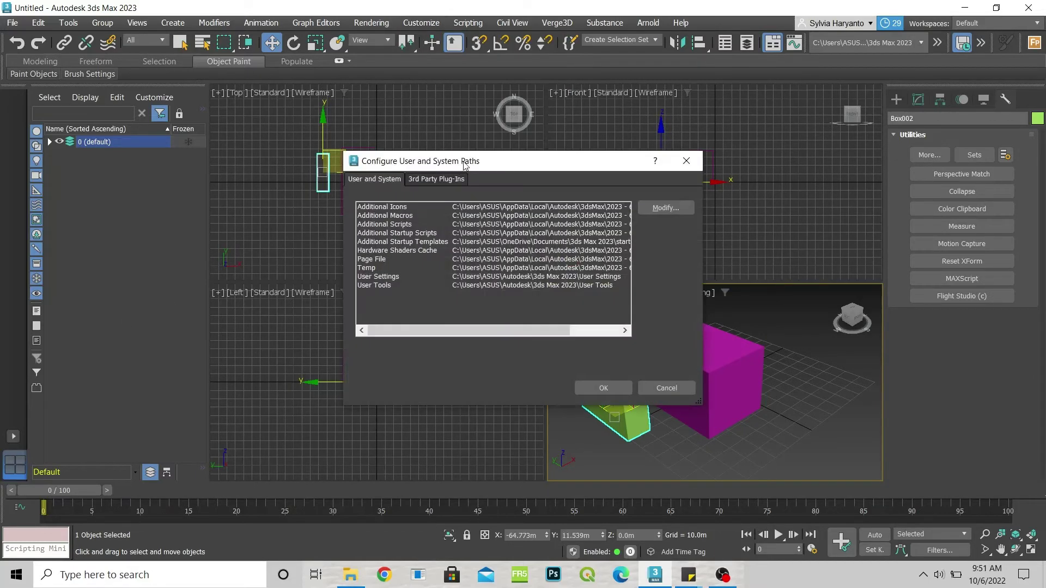
drag(464, 164, 421, 113)
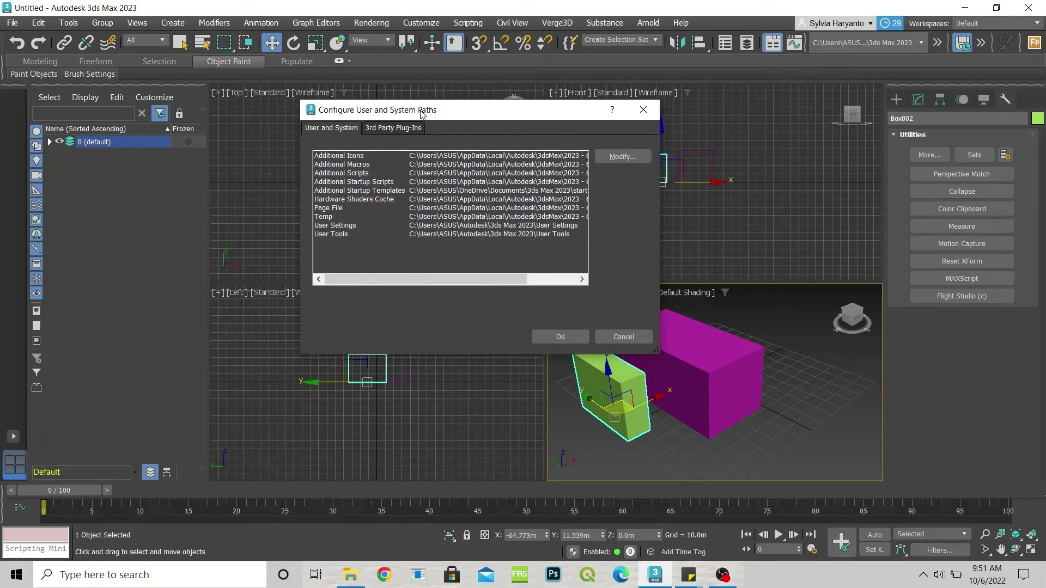
click(400, 130)
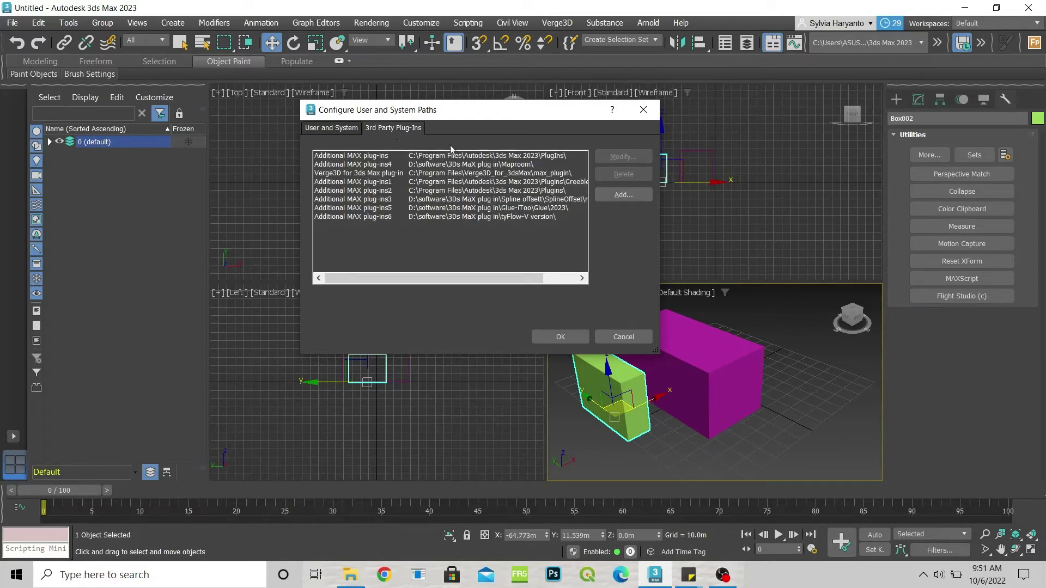
Step: Open the directory chooser for an additional plug-in path, select the Cloth folder, and close the chooser without adding a path
click(631, 194)
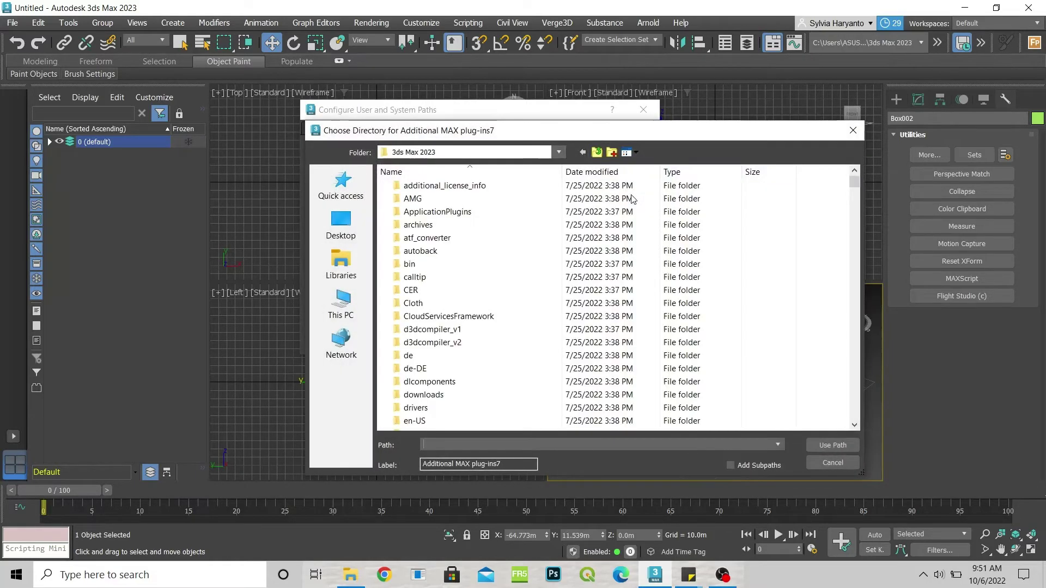
drag(530, 129, 509, 141)
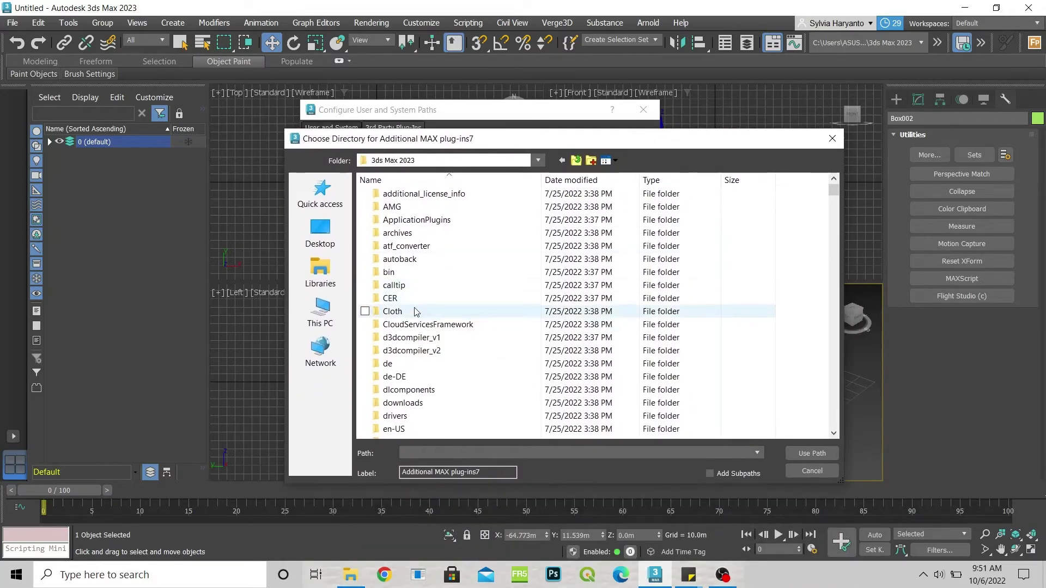
click(416, 311)
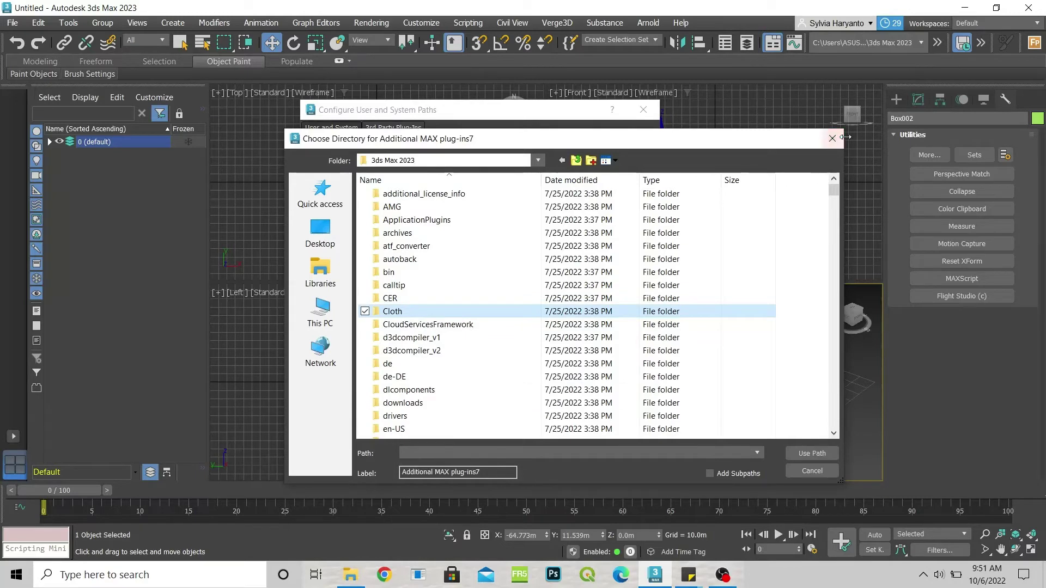
click(809, 453)
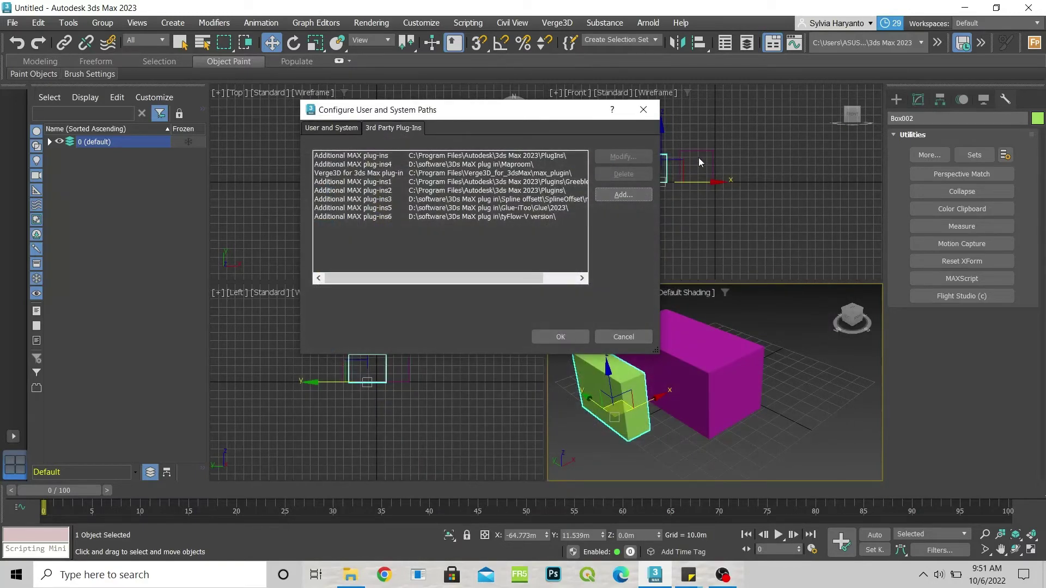
Step: Close the user and system path configuration without saving changes, and deselect the smaller box
click(631, 339)
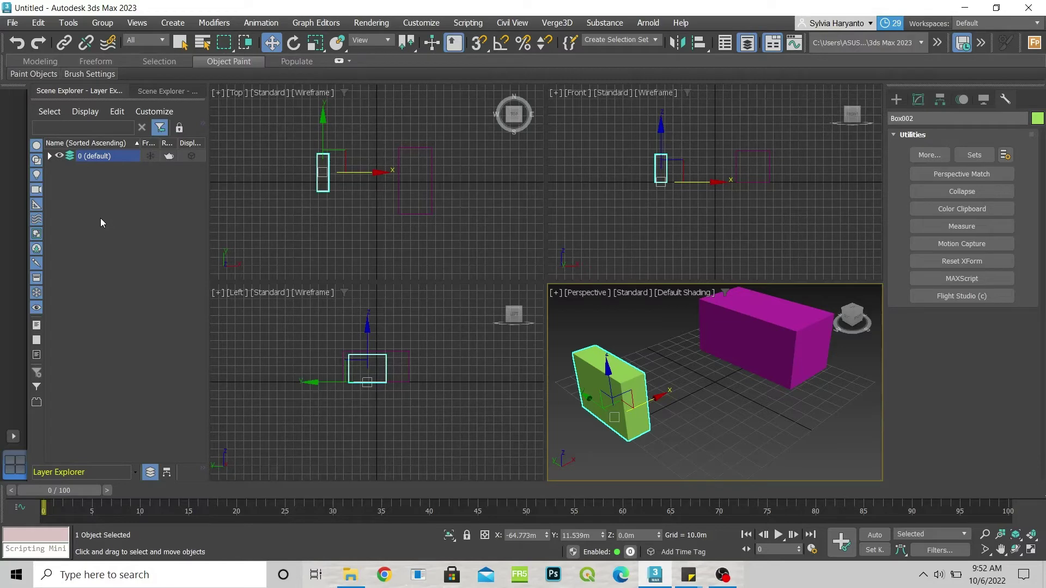
click(753, 397)
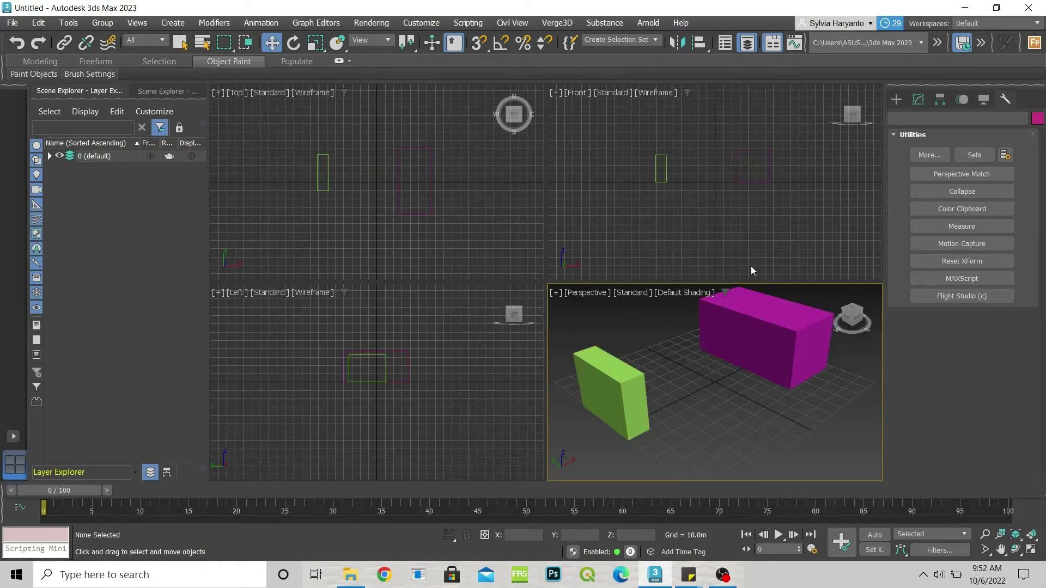
Step: Look over the Top viewport's point-of-view choices and its rendering quality options
click(237, 93)
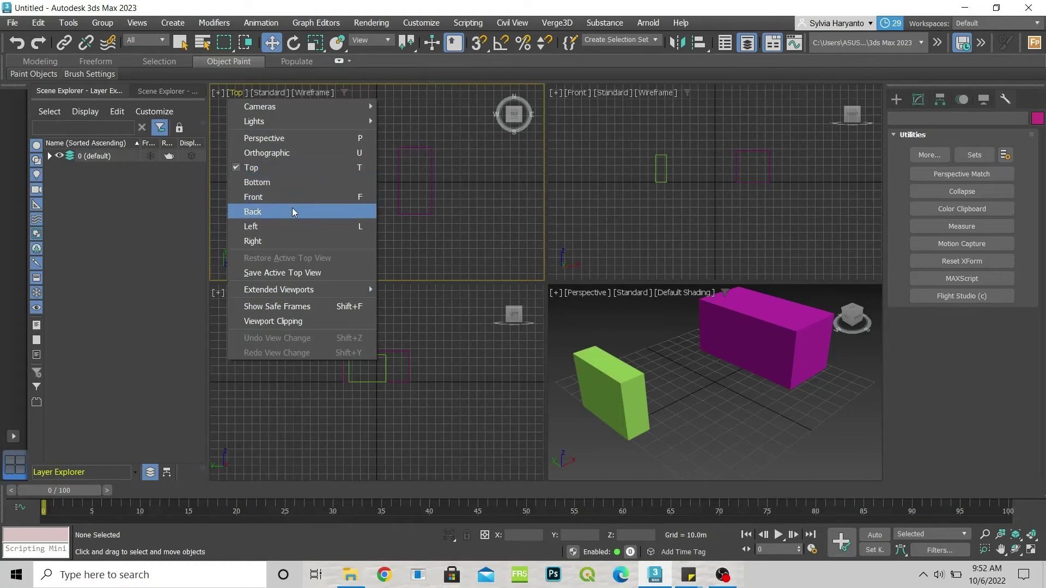
click(274, 96)
click(274, 93)
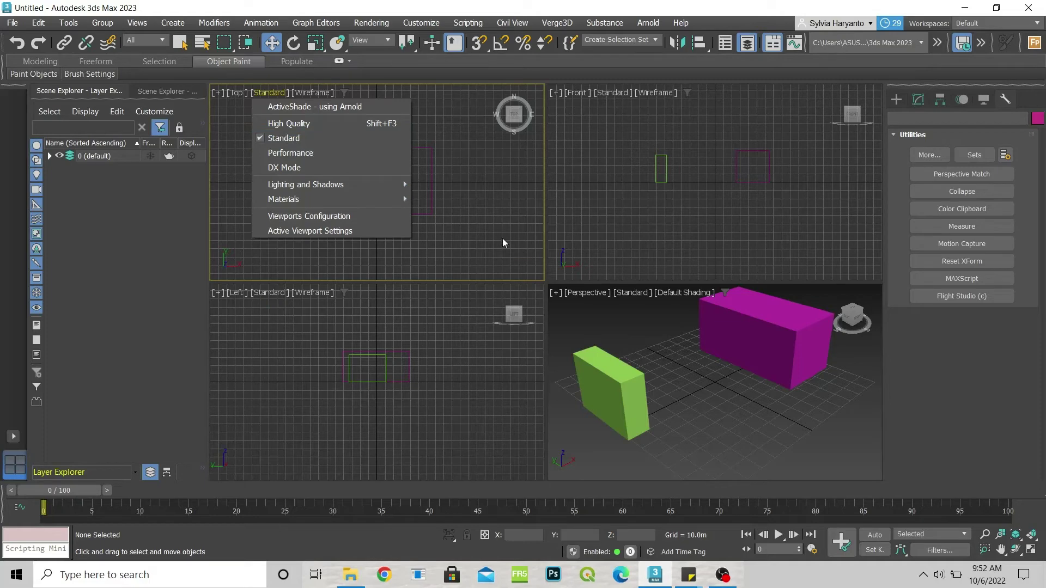
Step: Set the Perspective viewport's rendering quality to High Quality and check the boxes and the quality options
click(630, 293)
click(629, 293)
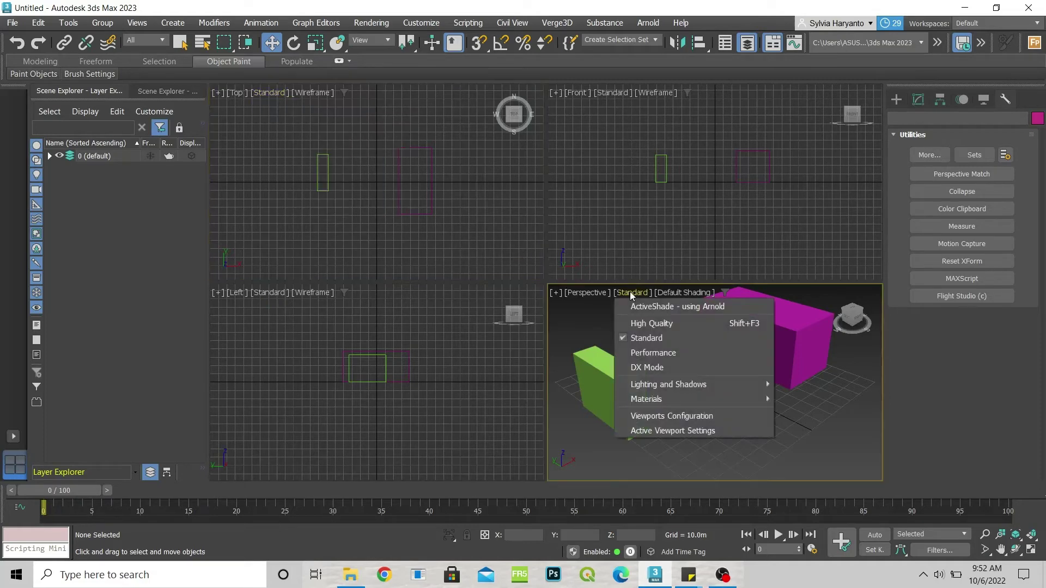
click(653, 324)
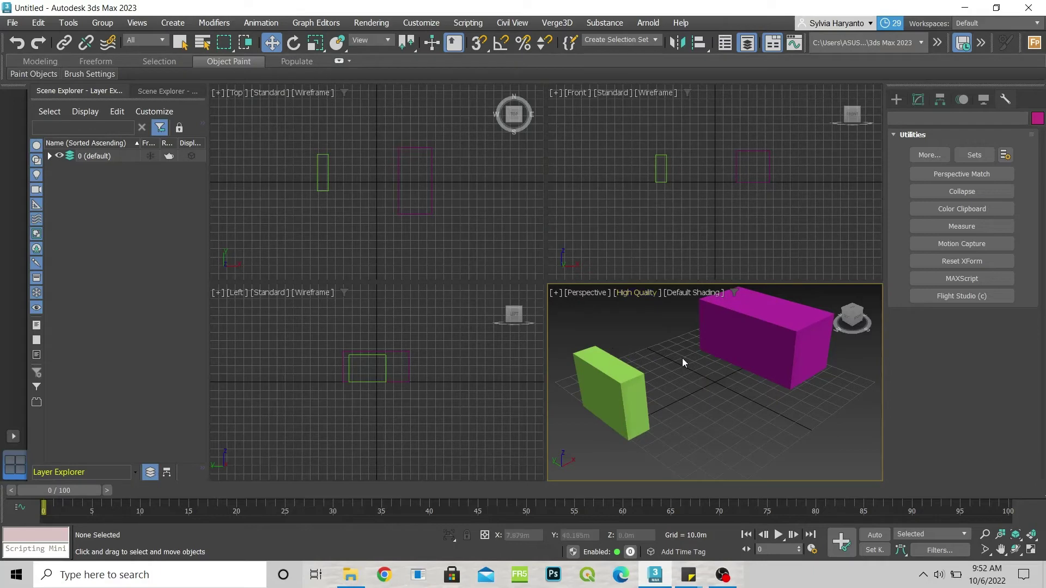
scroll(682, 358, down, 5)
scroll(713, 387, up, 5)
click(744, 375)
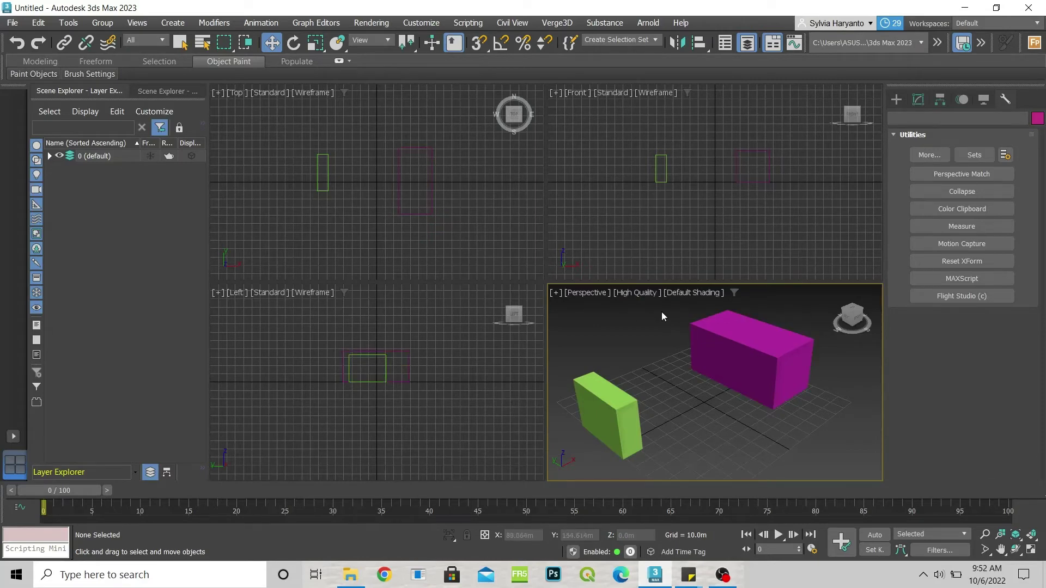
click(635, 293)
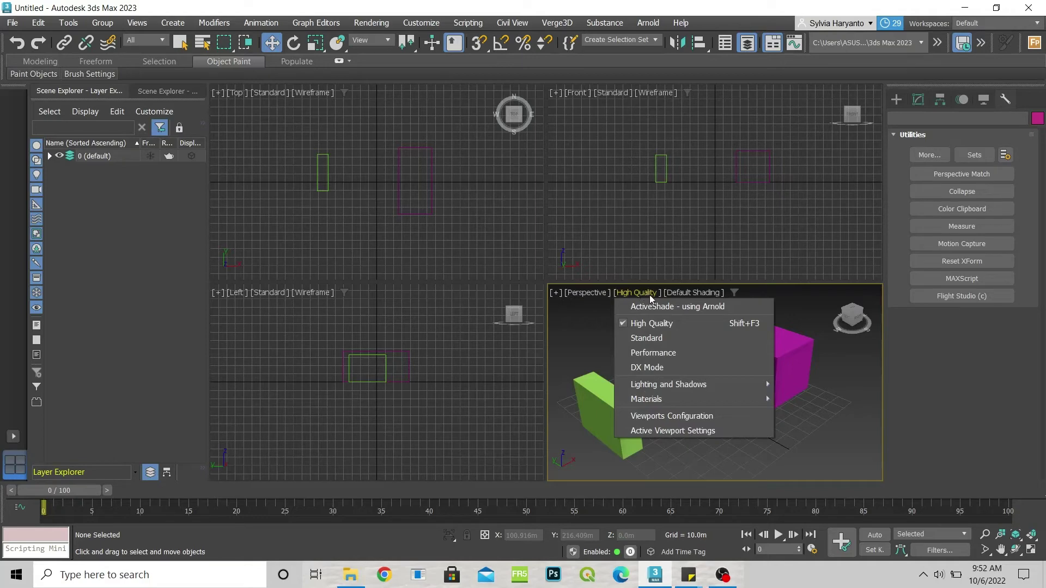
Step: Turn on Edged Faces in the Perspective viewport and select the larger magenta box
click(705, 290)
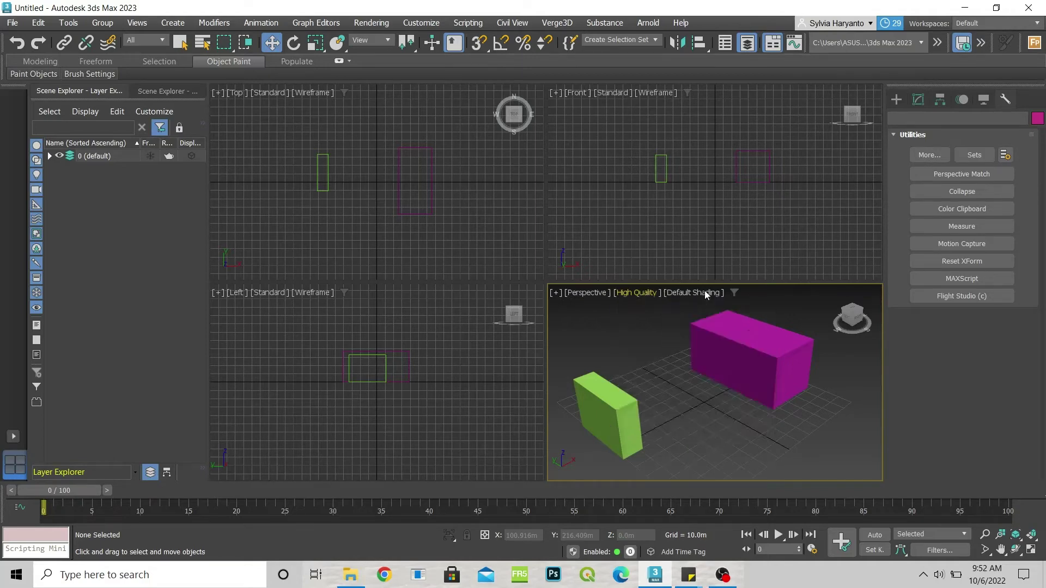
click(704, 290)
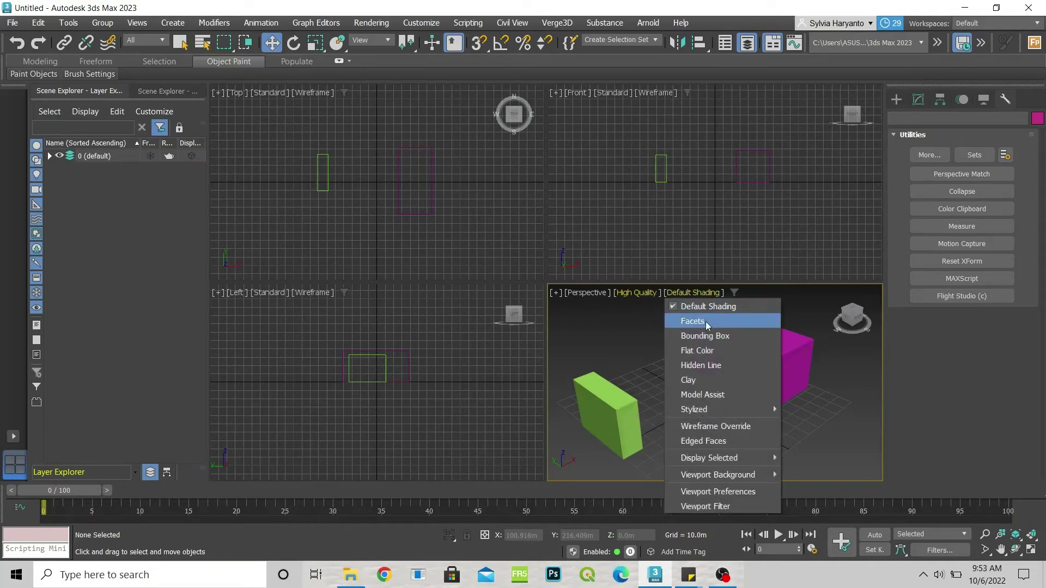
click(708, 440)
click(693, 370)
scroll(694, 370, up, 5)
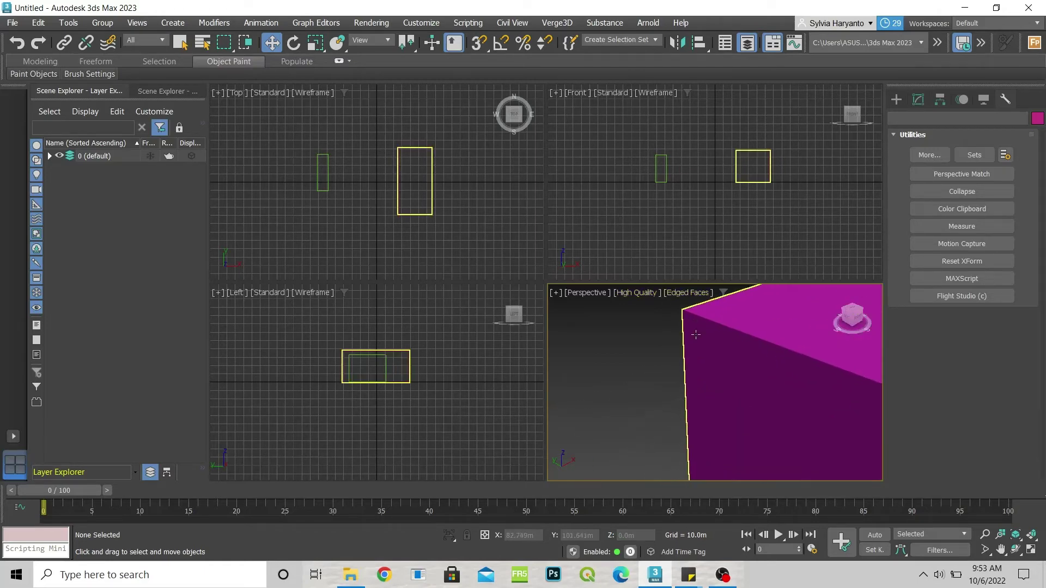
scroll(725, 357, down, 10)
click(728, 355)
scroll(727, 355, up, 3)
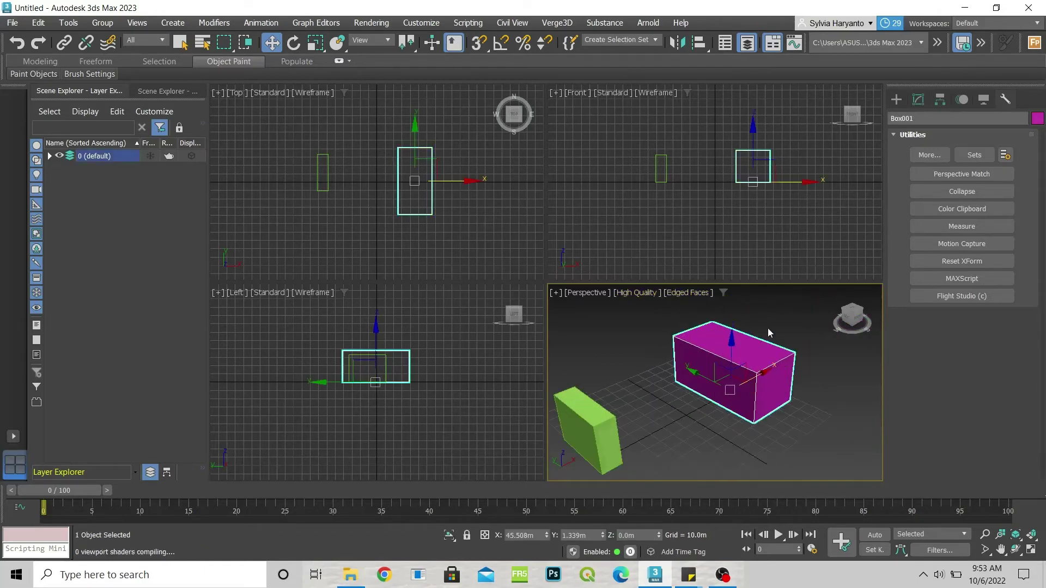
Step: Divide the magenta box into four length segments in its modifier parameters, and deselect it
click(921, 101)
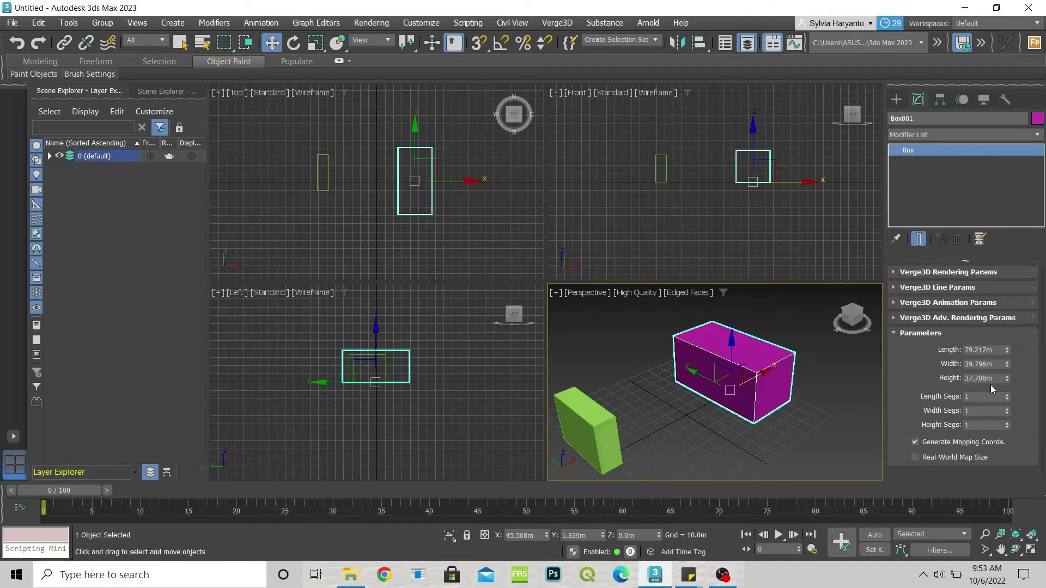
click(1007, 401)
click(1007, 402)
click(839, 370)
scroll(706, 337, up, 5)
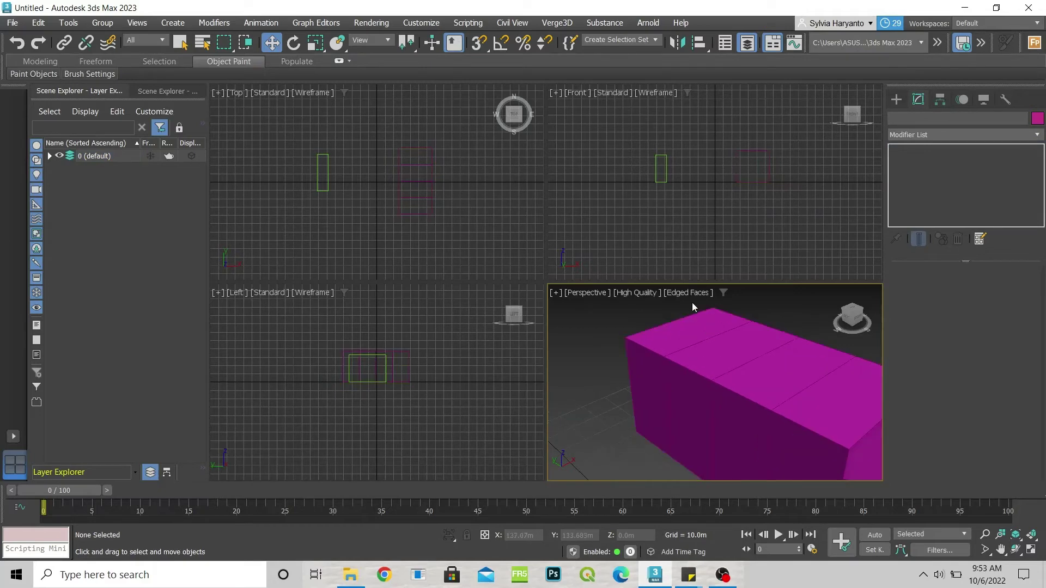
Step: Turn off Edged Faces in the Perspective viewport and switch its shading to Flat Color
click(692, 293)
click(717, 442)
click(690, 293)
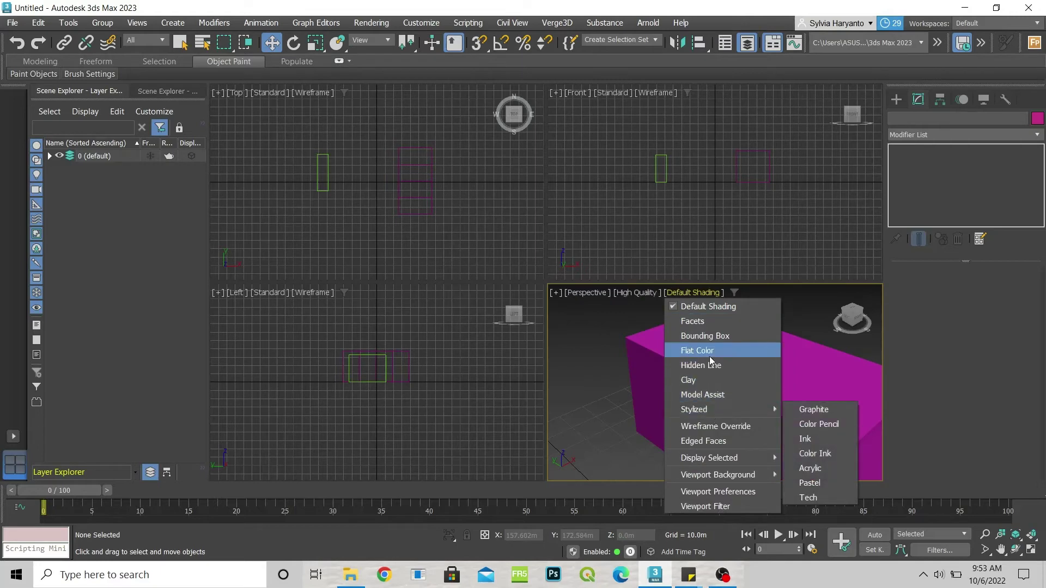
click(708, 350)
Step: Apply the Graphite stylized shading to the Perspective viewport and look at the box
click(682, 293)
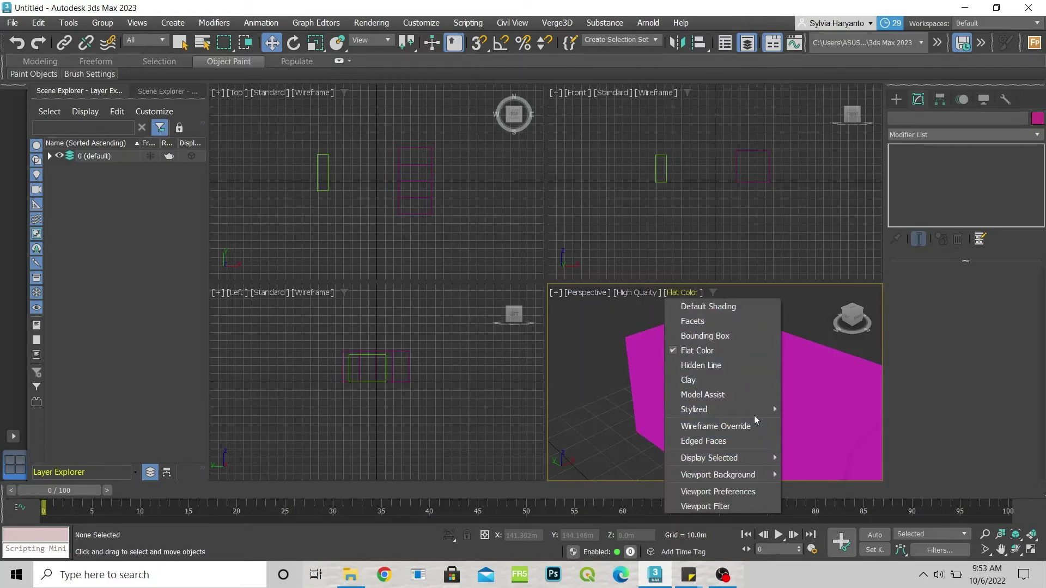
mouse_move(756, 413)
click(813, 409)
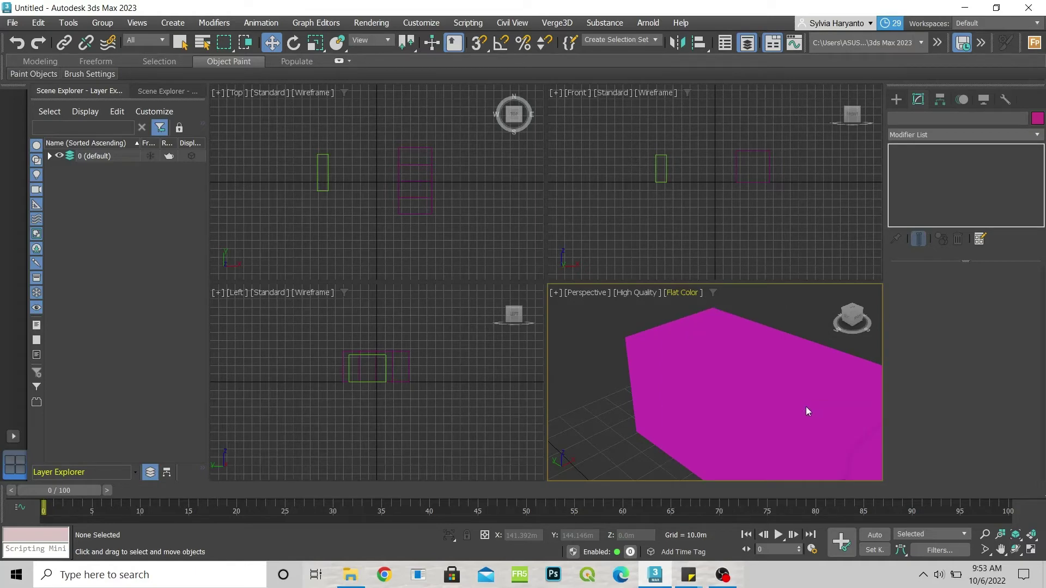
scroll(716, 339, down, 5)
scroll(716, 339, up, 3)
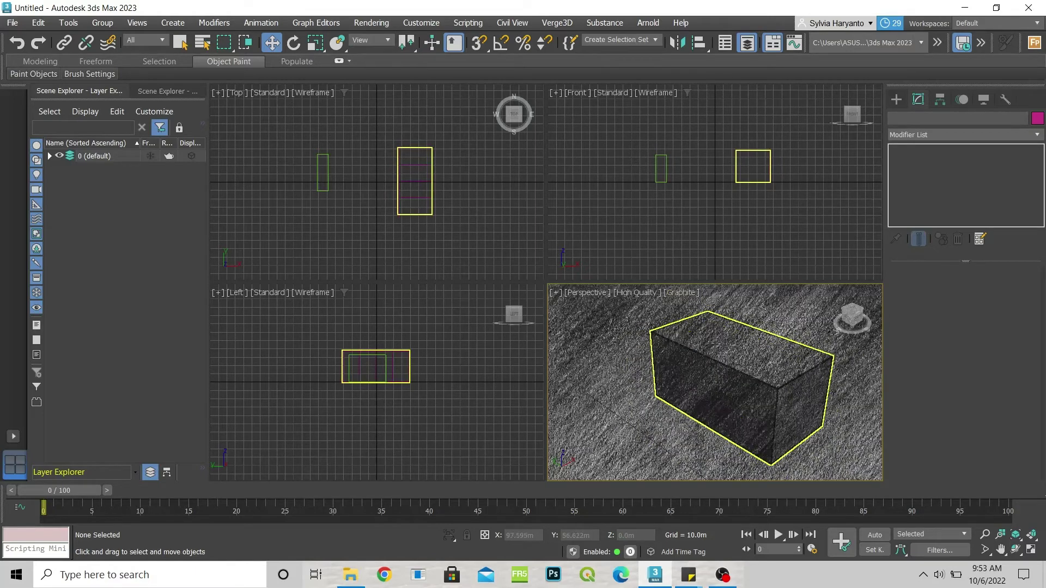
Step: Switch the Perspective viewport to the Color Ink stylized shading and view the box from nearer and farther
click(676, 292)
mouse_move(737, 409)
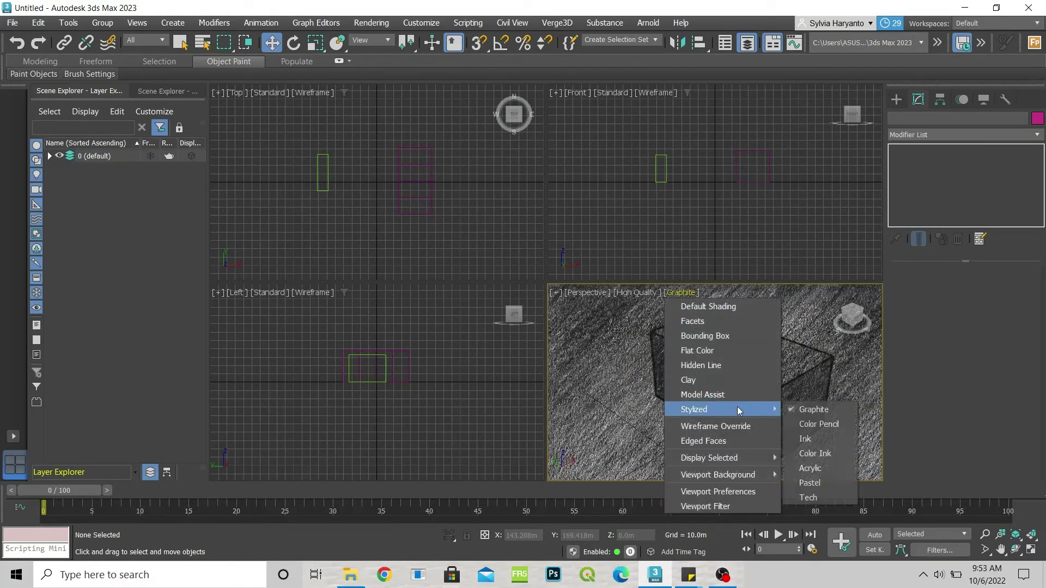
click(816, 451)
click(671, 295)
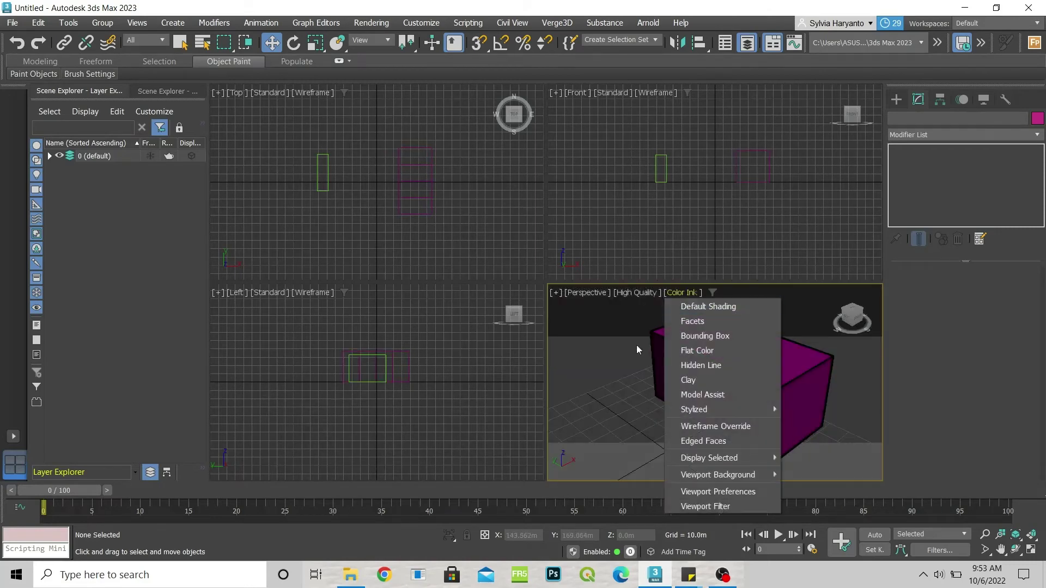
click(594, 367)
scroll(632, 335, down, 3)
scroll(648, 411, up, 4)
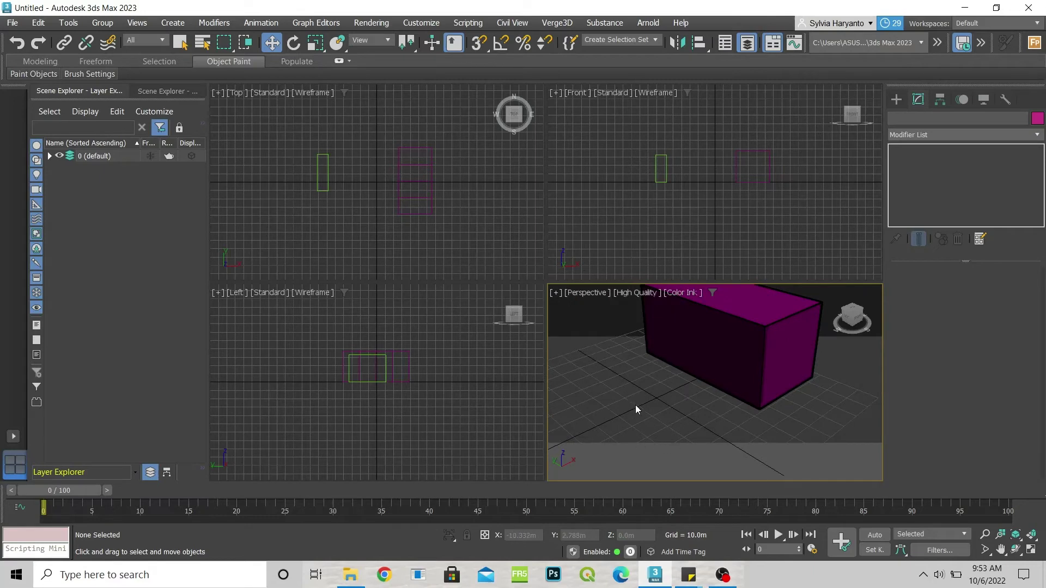
scroll(742, 329, down, 3)
scroll(741, 343, up, 3)
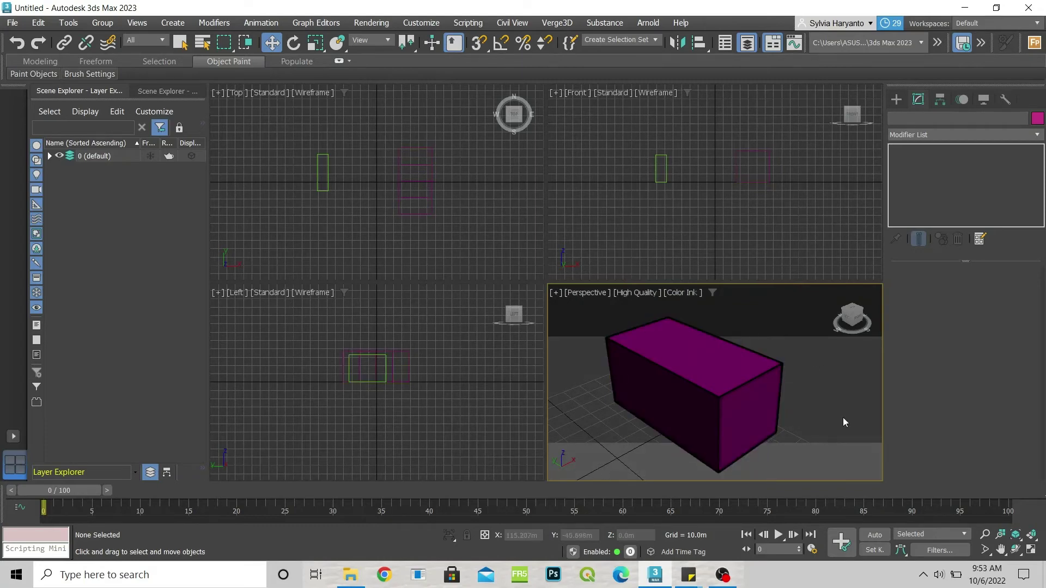
Step: Maximize the Perspective viewport and apply the Pastel stylized shading
click(1031, 549)
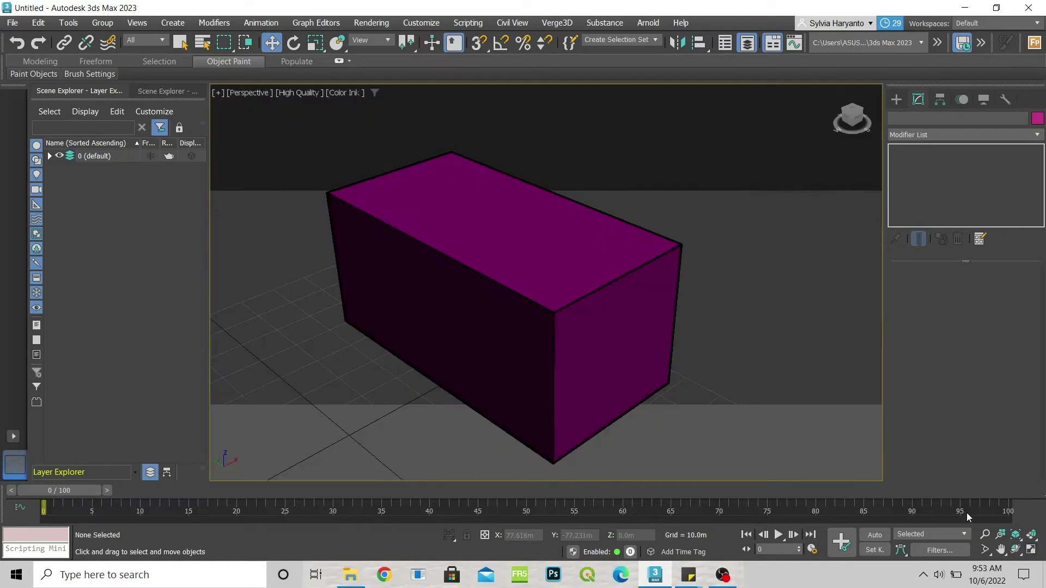
click(341, 93)
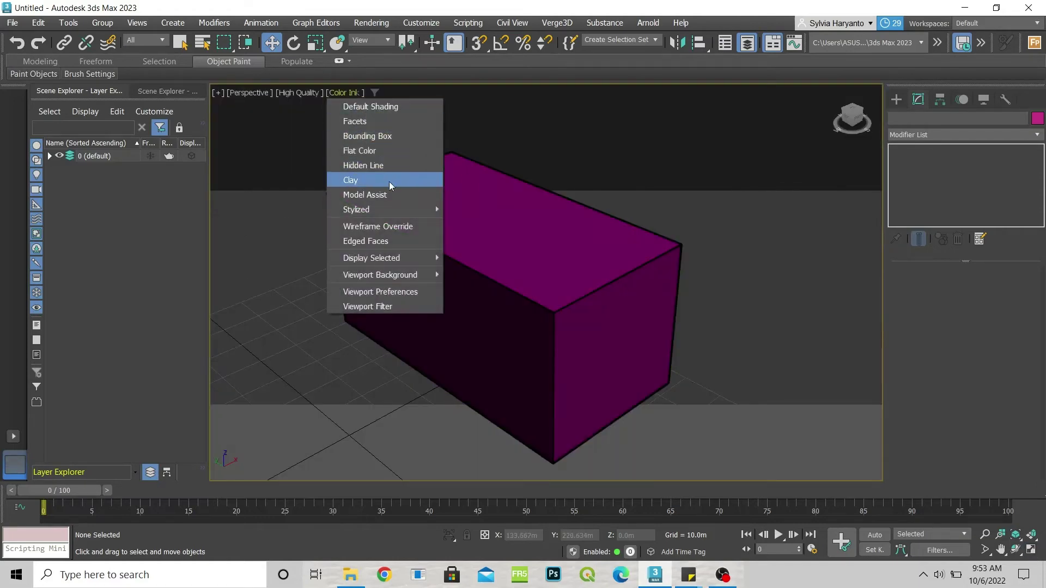
mouse_move(392, 210)
click(493, 282)
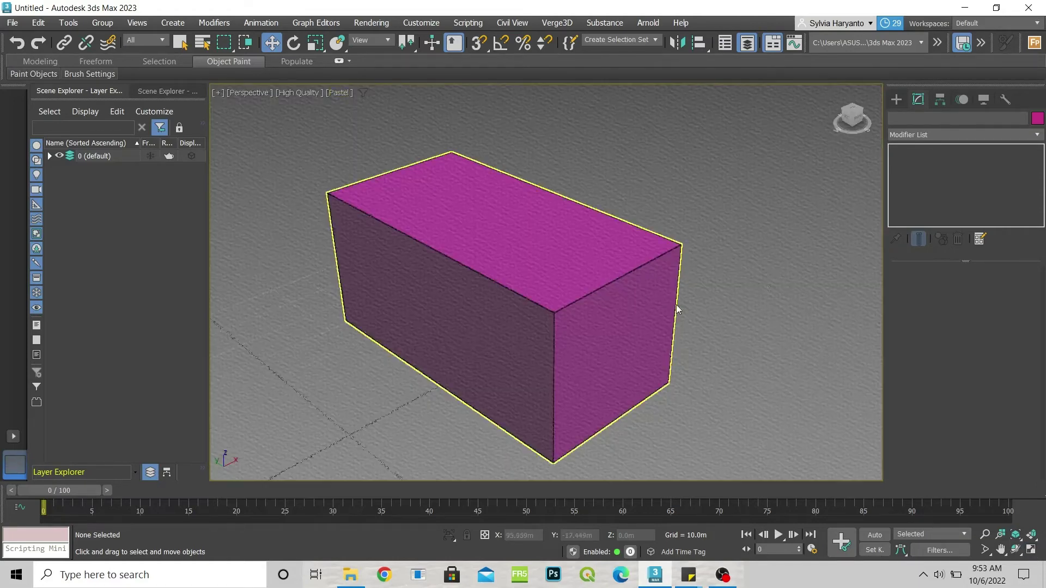
Step: Toggle the Perspective viewport's grid off and on again, and return the shading to Default Shading
scroll(644, 302, down, 3)
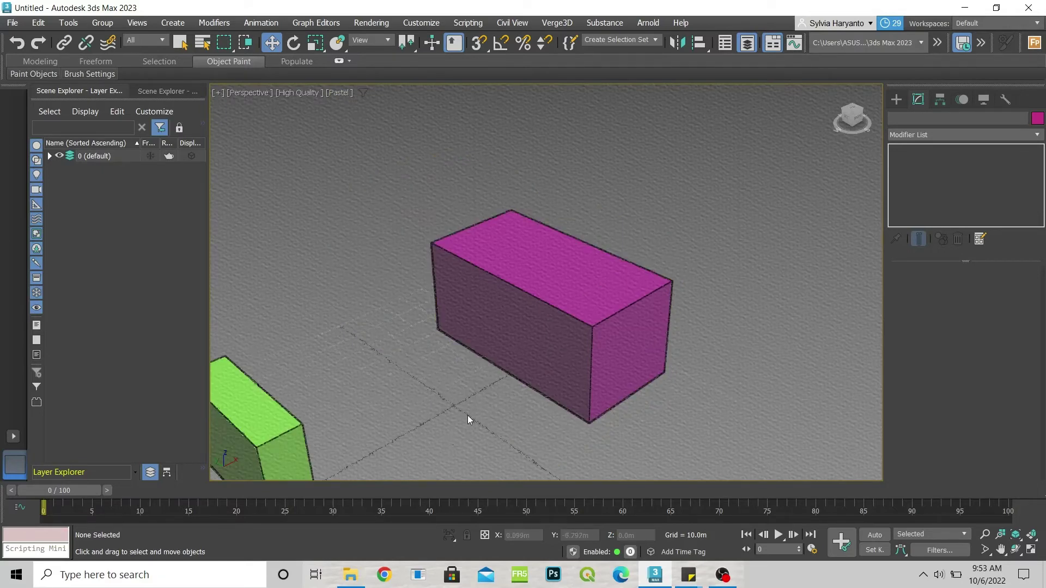
key(g)
key(g)
click(341, 92)
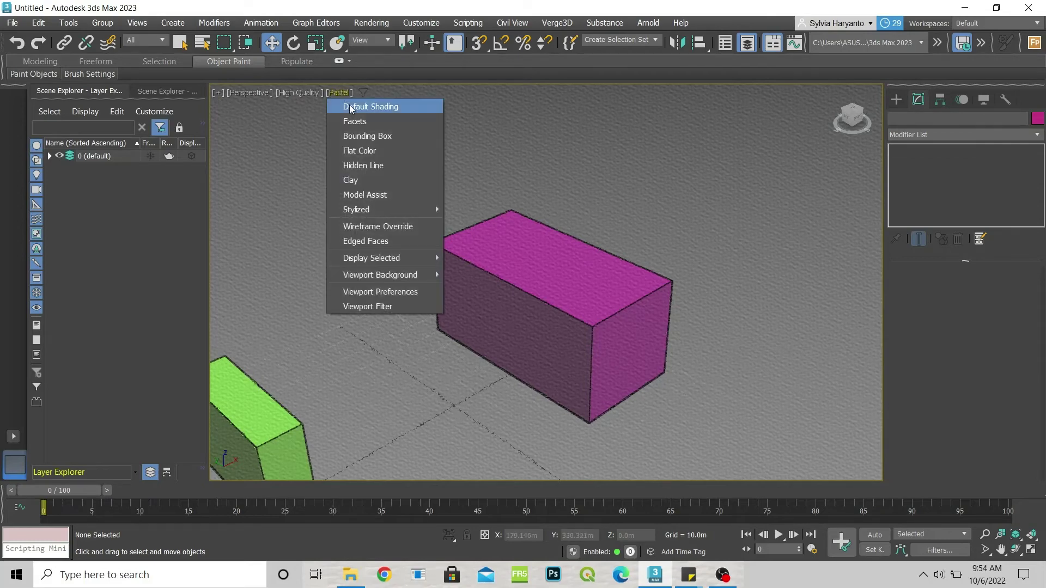
click(350, 106)
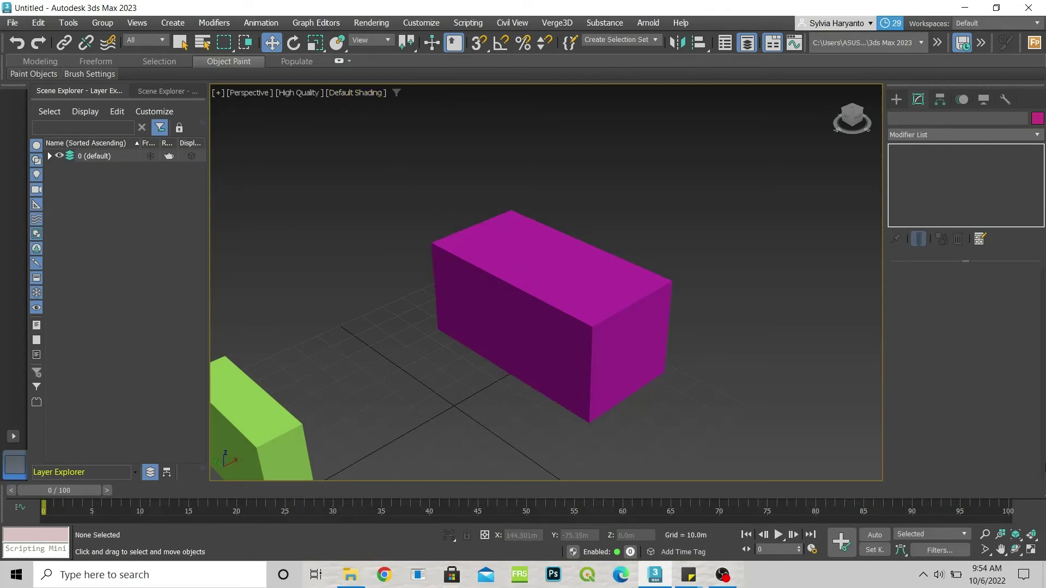
Step: Restore the four-viewport layout, trying the maximize toggle once more on the Perspective viewport
click(1031, 550)
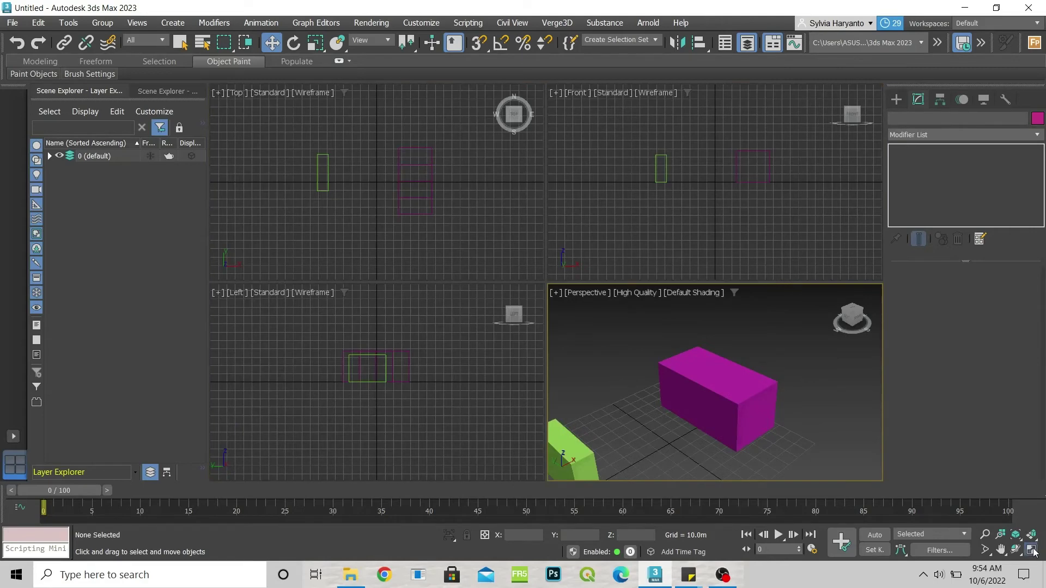
click(1031, 550)
click(1032, 550)
Step: Activate the Top viewport, maximize it, and return to the four-viewport layout
click(656, 243)
click(486, 205)
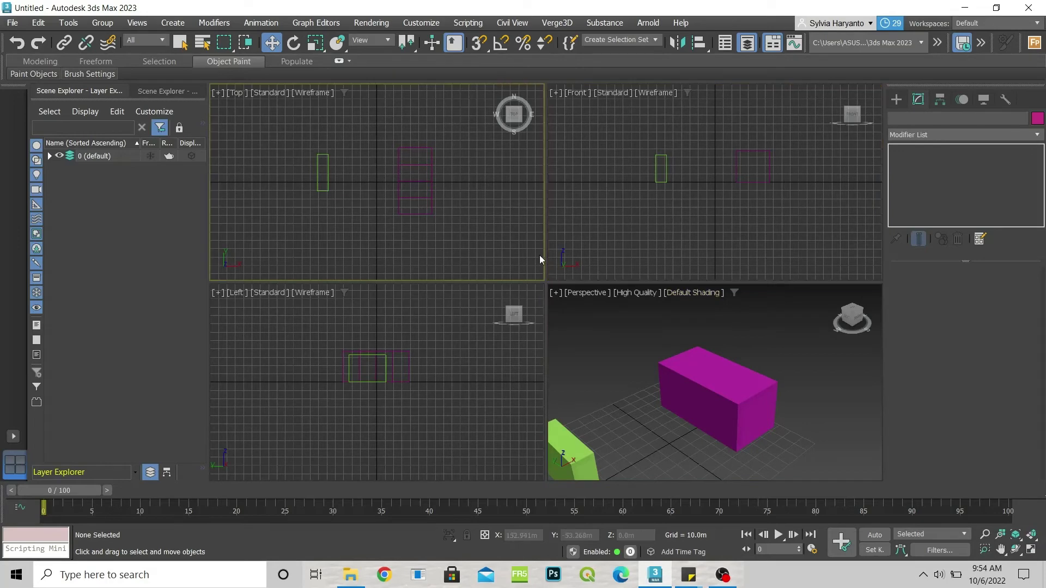
click(1035, 550)
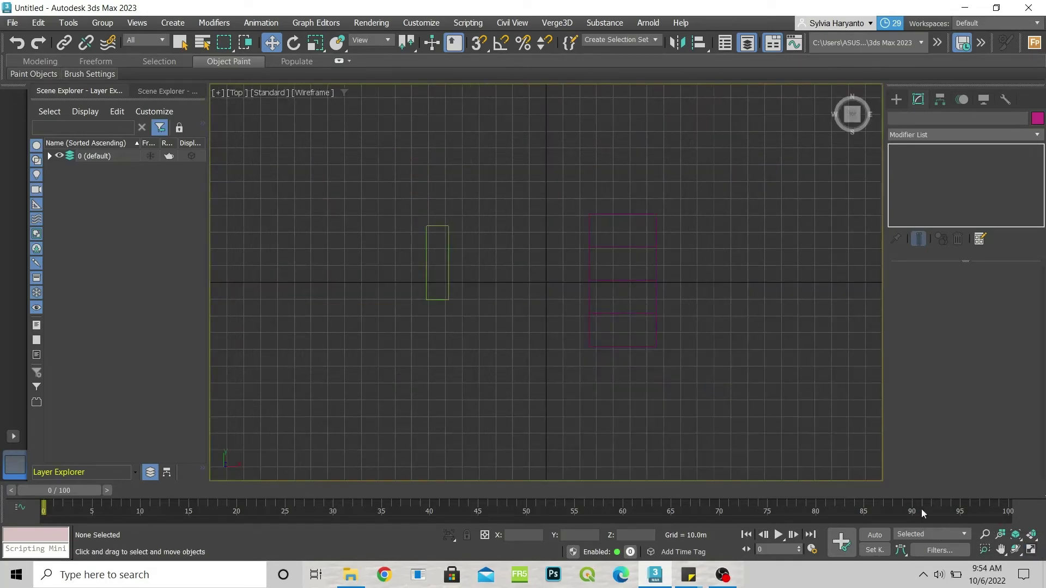
click(1031, 552)
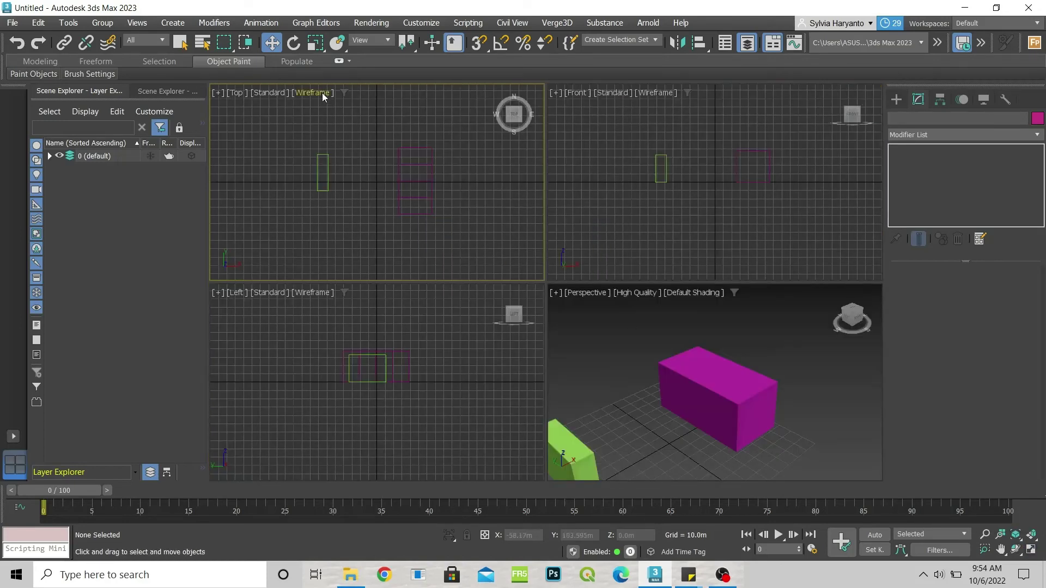
Step: Maximize and restore the Top viewport using the commands in its general viewport options
click(218, 93)
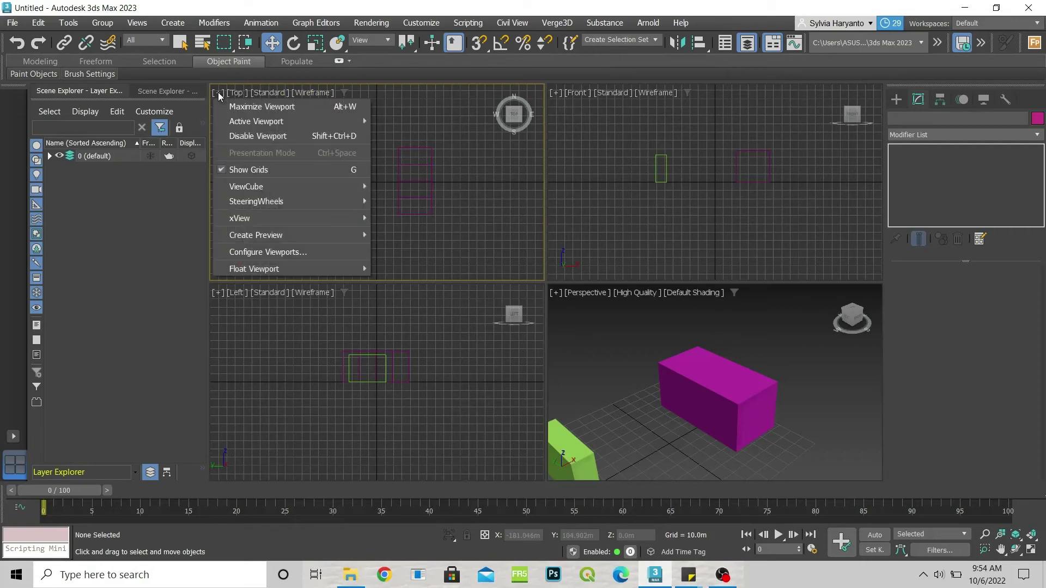
click(292, 107)
click(217, 94)
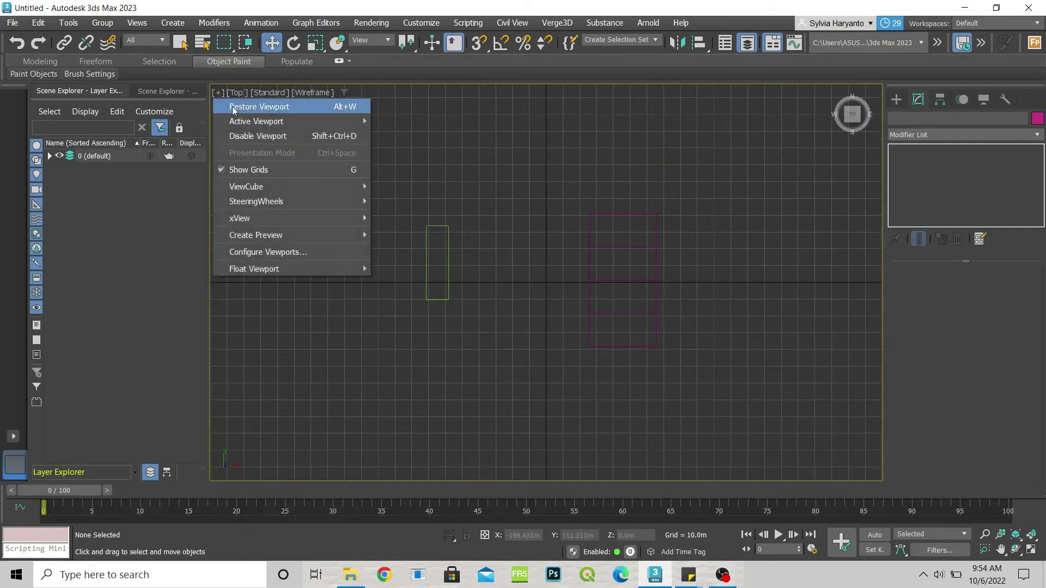
click(233, 107)
Step: Restore the four-viewport layout from the maximized Top viewport, trying the maximize toggle once more
click(217, 95)
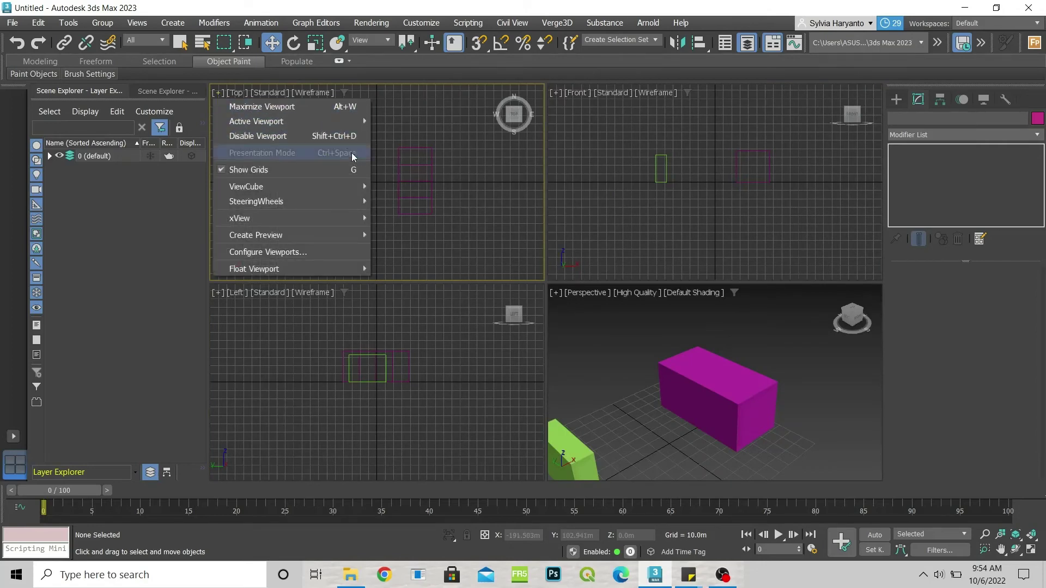
click(344, 107)
key(alt+w)
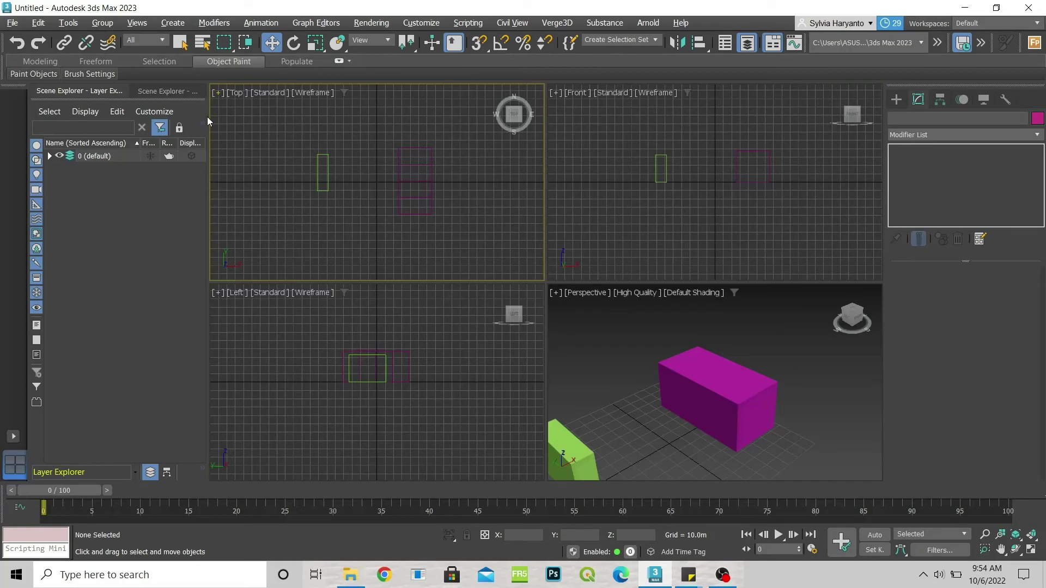
Step: Select the magenta box, zoom the Perspective viewport far out, select both boxes, and frame them there with Zoom Extents
click(687, 417)
mouse_move(48, 497)
mouse_down()
mouse_move(732, 490)
mouse_move(41, 488)
mouse_up()
key(w)
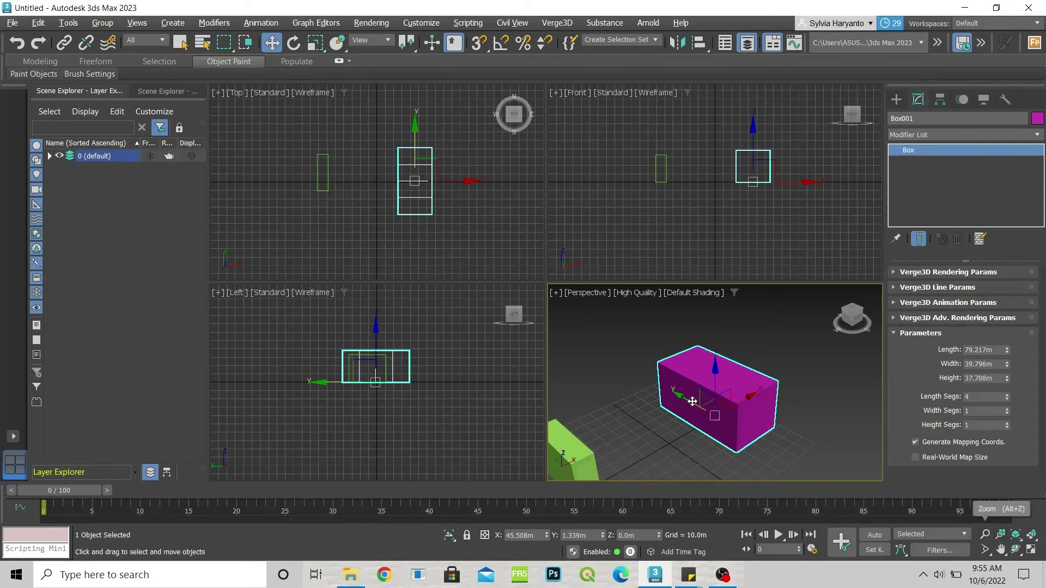
click(620, 362)
scroll(619, 359, down, 10)
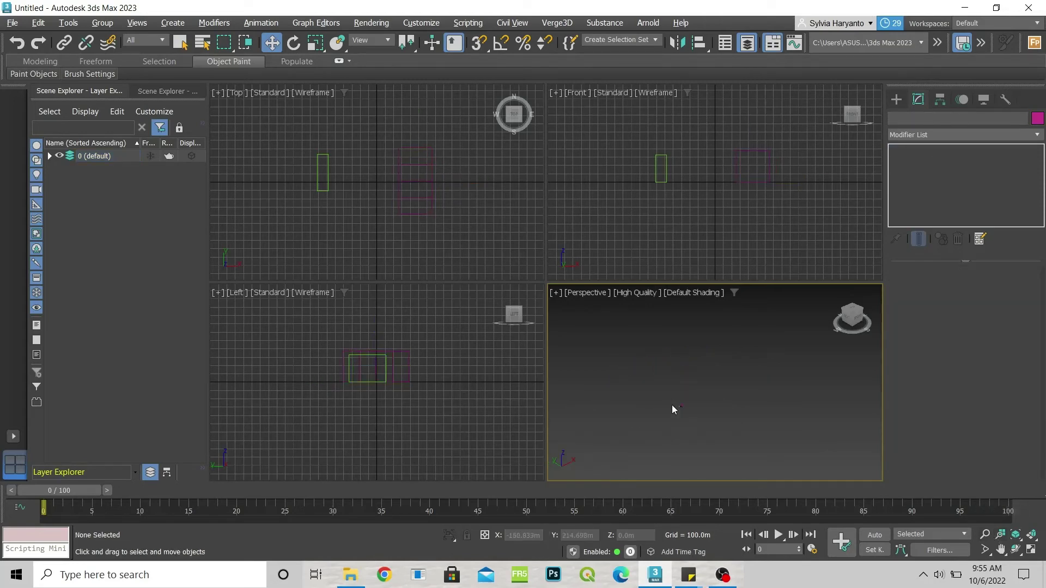
scroll(705, 414, down, 15)
drag(571, 311, 570, 310)
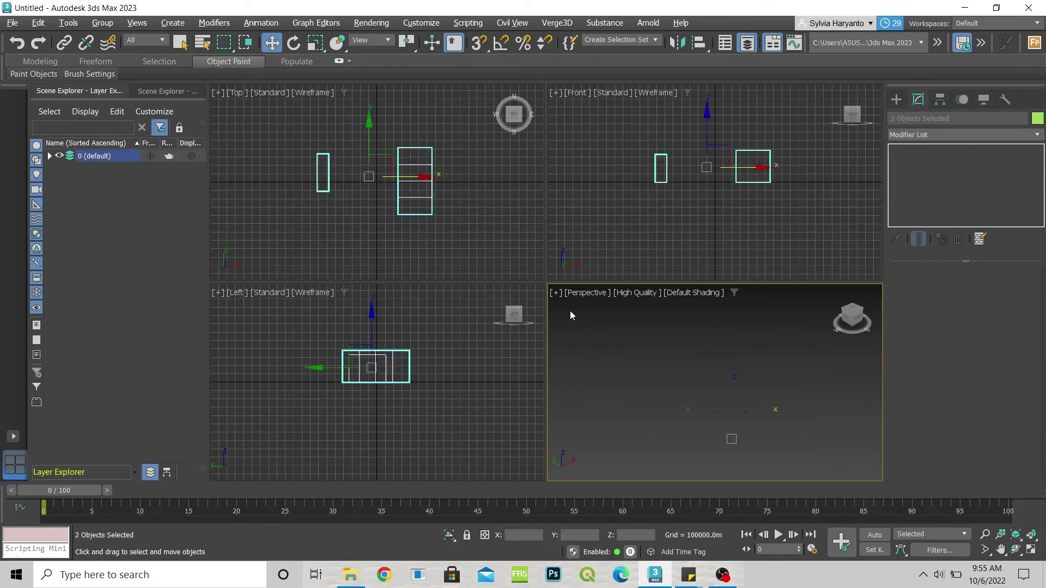
click(1017, 535)
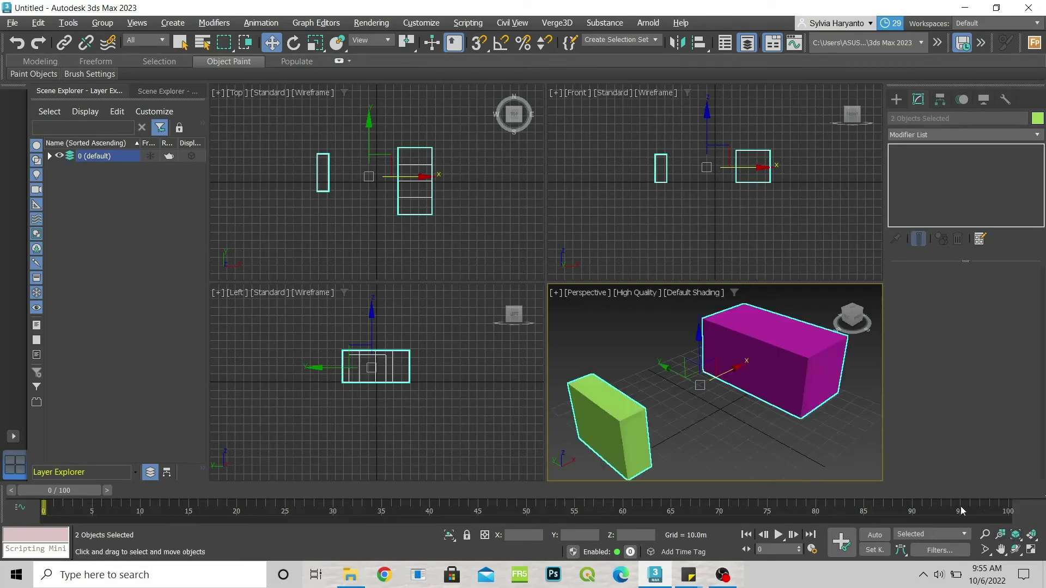
Step: Clear the selection, zoom the Perspective viewport far out, and fit the boxes in every viewport with Zoom Extents All
click(844, 442)
scroll(764, 420, down, 10)
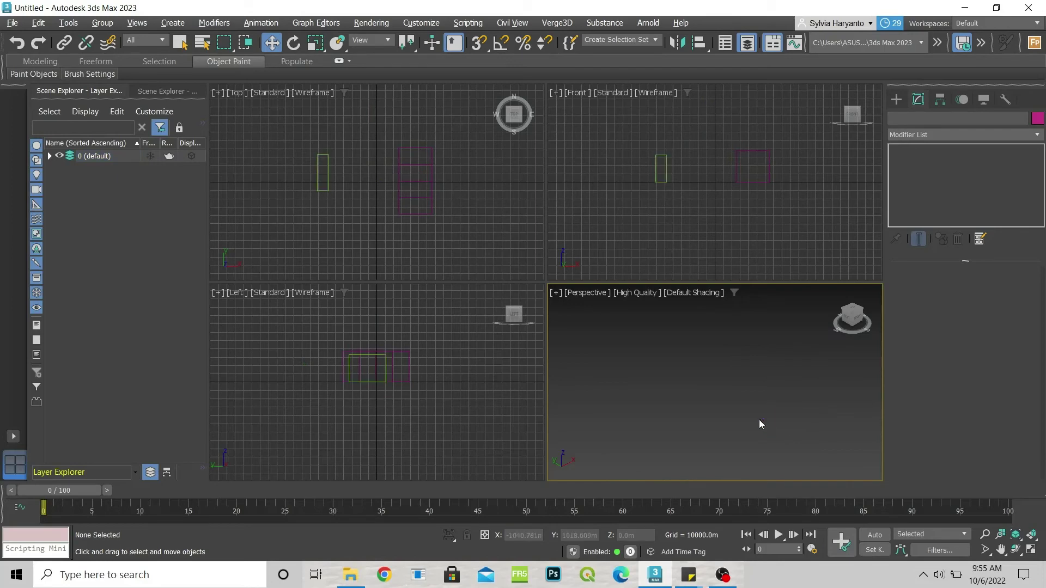
click(1033, 538)
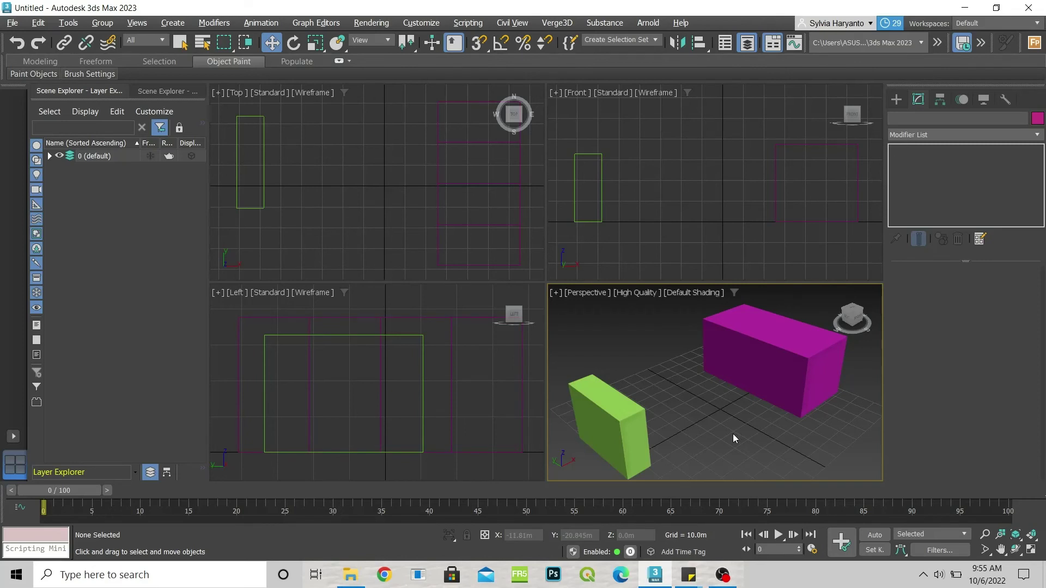
Step: Pan the Perspective viewport back and forth with the Pan View tool
click(1001, 549)
drag(636, 377, 690, 409)
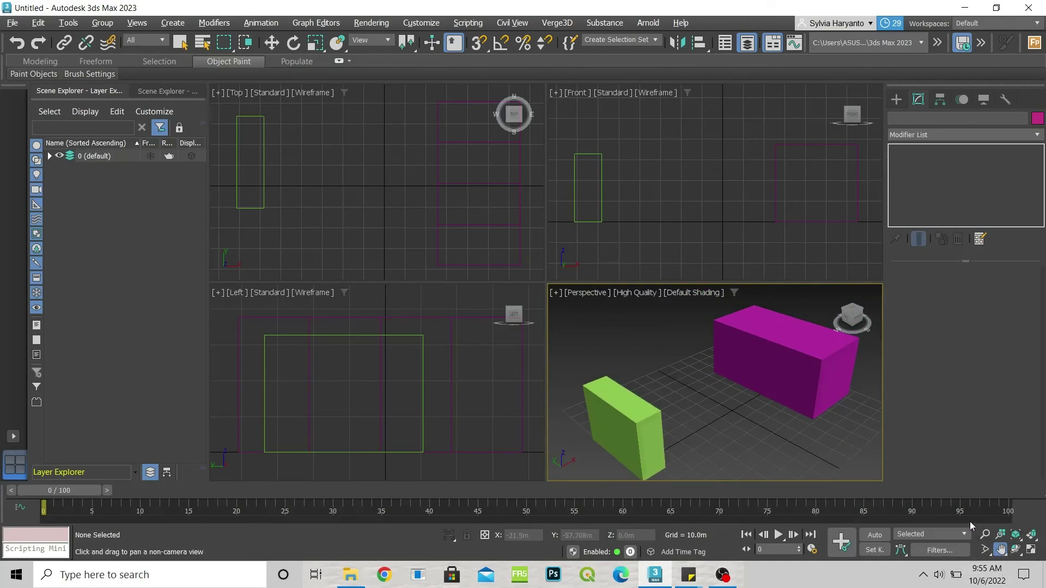
drag(817, 410, 750, 419)
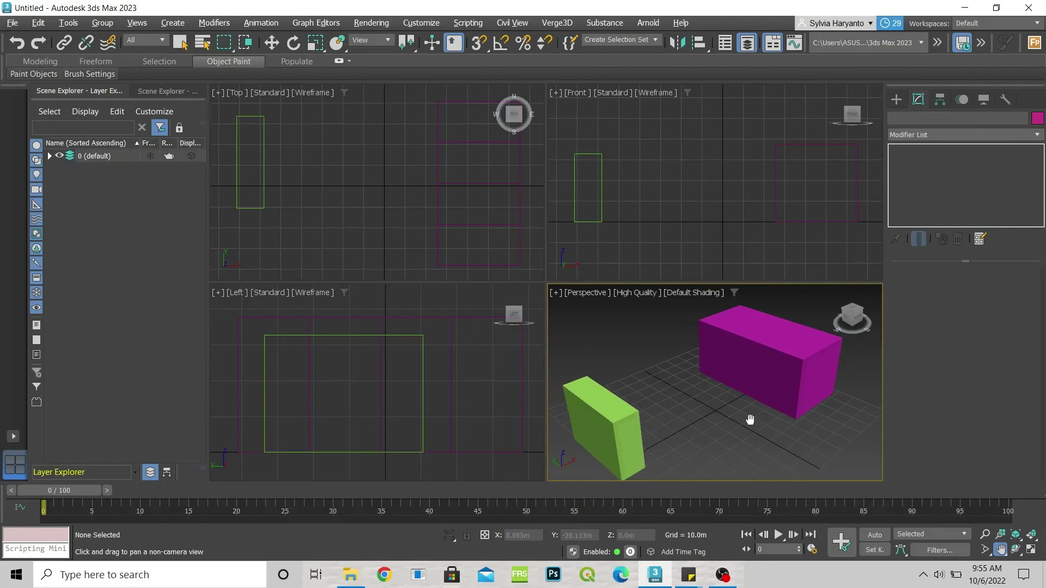
Step: Maximize the Perspective viewport, then pan and zoom so both boxes appear smaller in the view
click(1031, 550)
drag(591, 383, 604, 383)
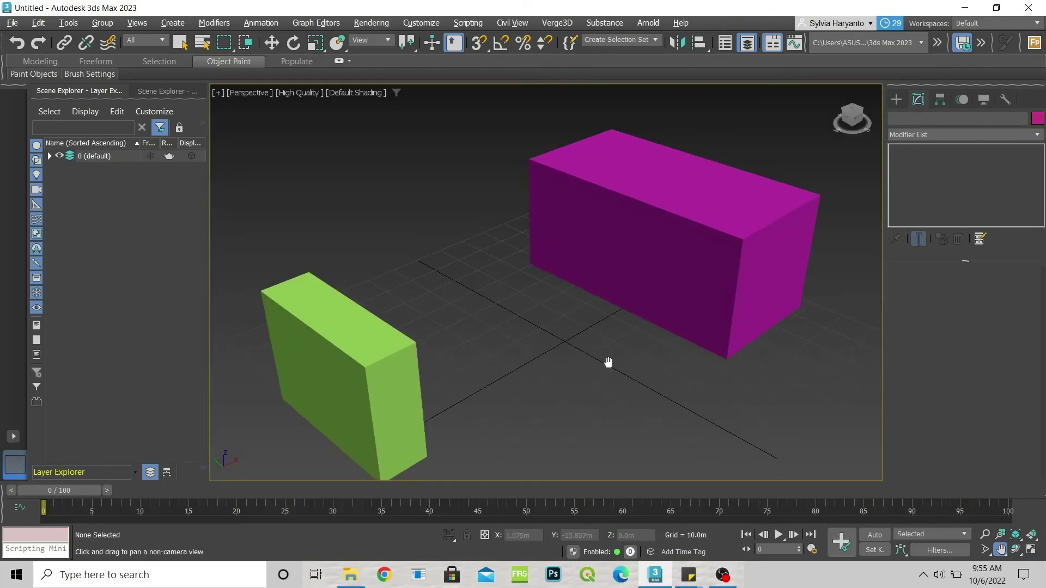
scroll(608, 362, down, 5)
scroll(608, 362, up, 5)
scroll(608, 362, down, 4)
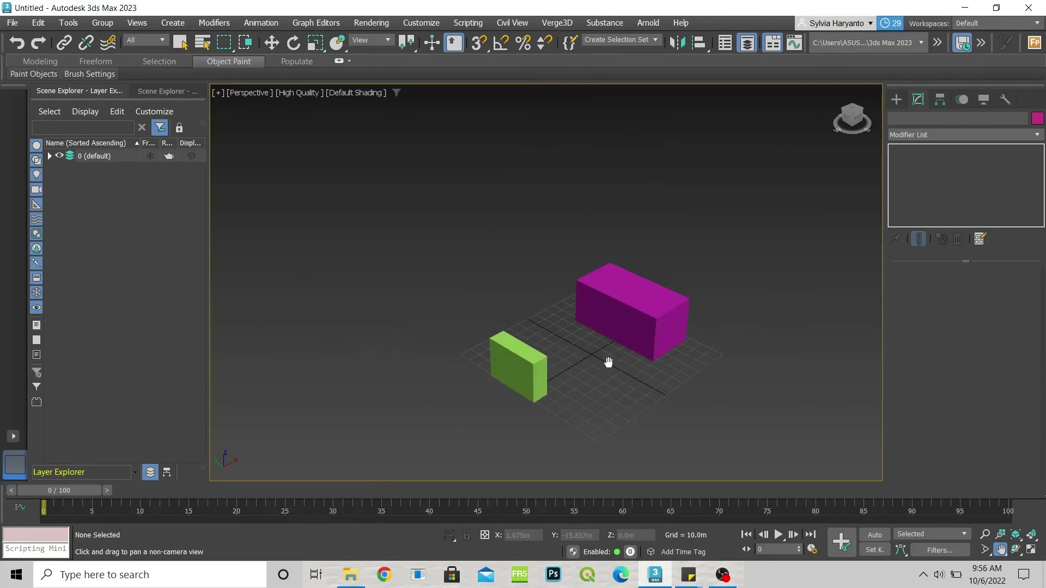
Step: Orbit the Perspective view around the boxes, continuing the rotation with the ViewCube
mouse_move(640, 364)
alt+middle_down()
mouse_move(630, 373)
mouse_move(537, 361)
mouse_move(570, 269)
mouse_move(653, 327)
mouse_move(602, 385)
mouse_move(418, 401)
mouse_move(408, 380)
mouse_move(518, 385)
mouse_move(626, 355)
mouse_move(777, 338)
mouse_move(814, 364)
mouse_move(560, 367)
mouse_move(551, 329)
mouse_move(407, 345)
mouse_move(382, 369)
mouse_move(563, 334)
mouse_move(697, 373)
mouse_move(619, 365)
alt+middle_up()
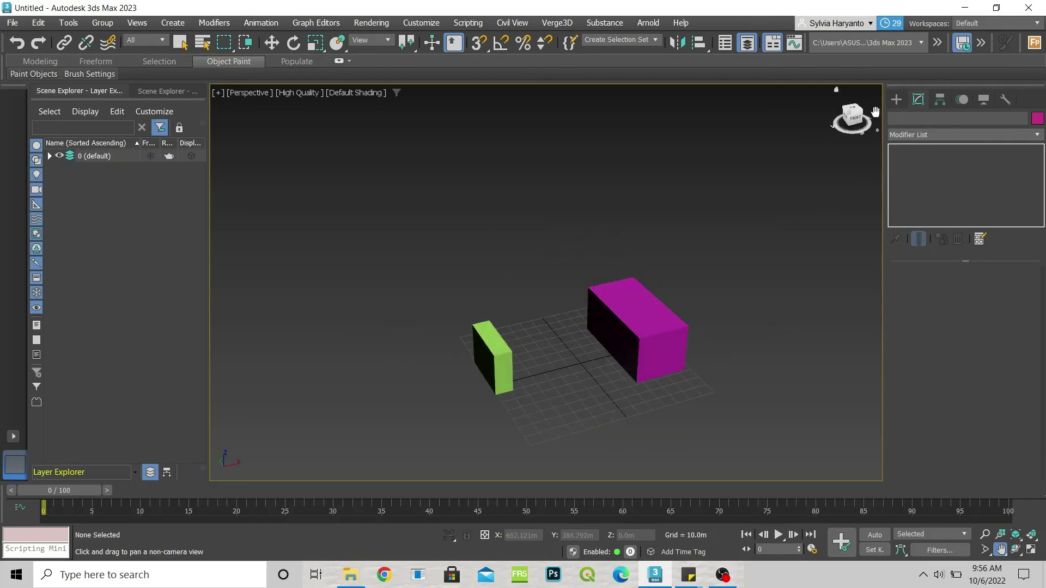
mouse_move(849, 120)
mouse_down()
mouse_move(854, 107)
mouse_move(851, 116)
mouse_up()
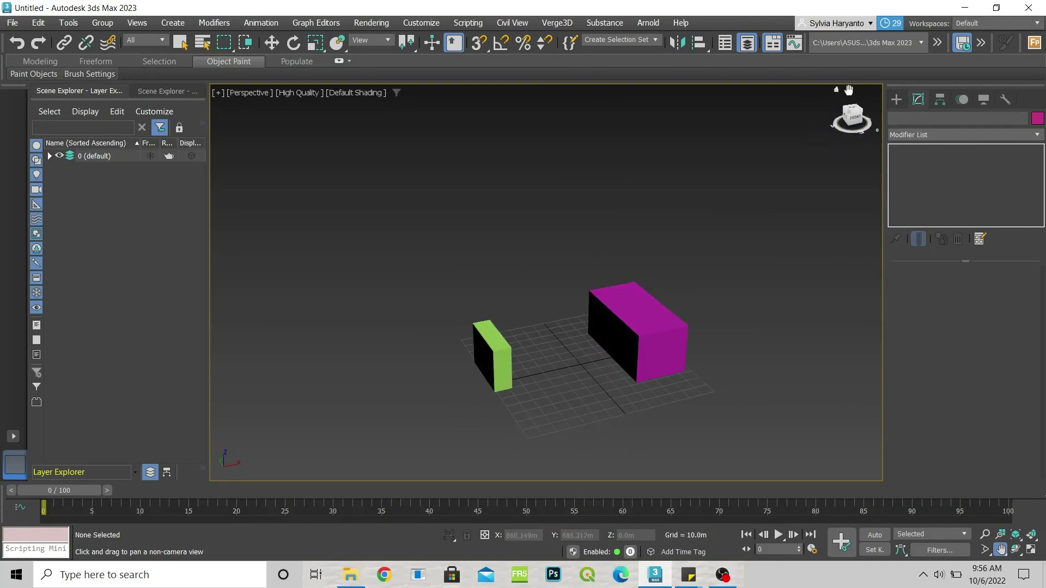
drag(853, 124, 852, 117)
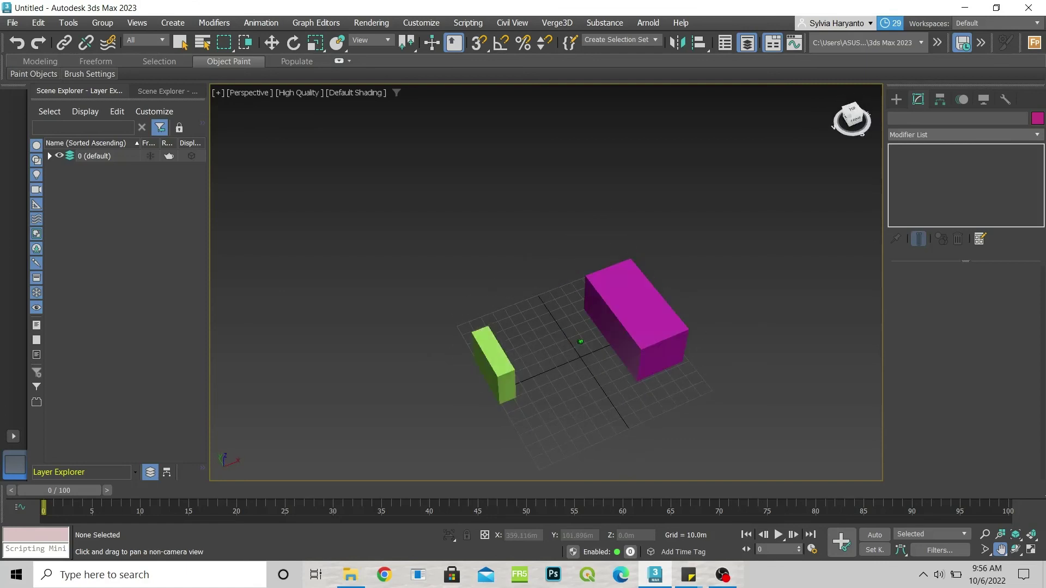
Step: Turn the Perspective view to the top and then the front using the ViewCube, and frame both boxes closer
click(851, 110)
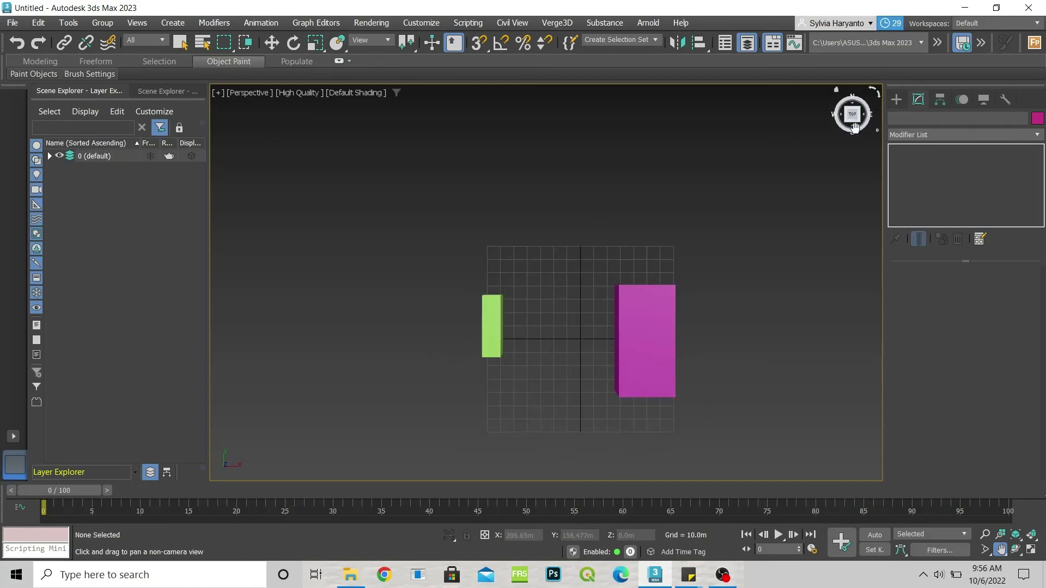
drag(854, 126, 851, 103)
drag(763, 247, 710, 257)
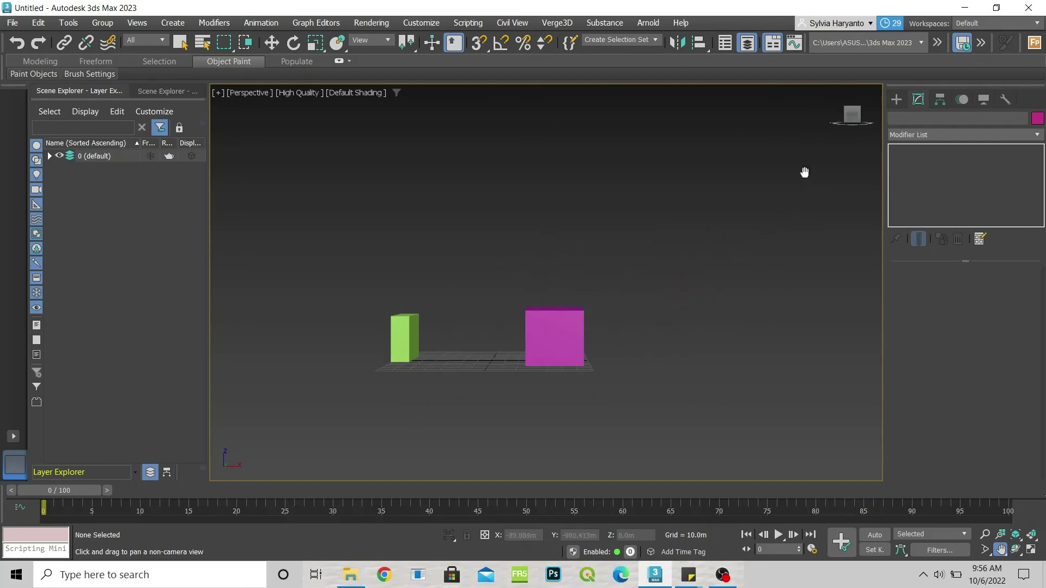
scroll(461, 378, up, 4)
scroll(492, 375, down, 2)
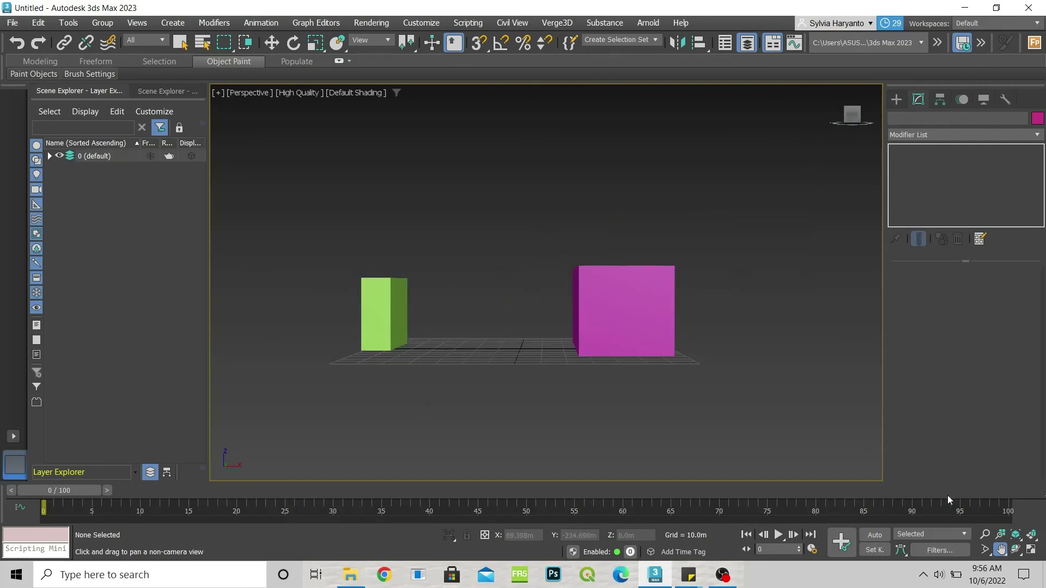
Step: Restore the four-viewport layout, activate the Front and then the Perspective viewport, and maximize Perspective again
click(1030, 550)
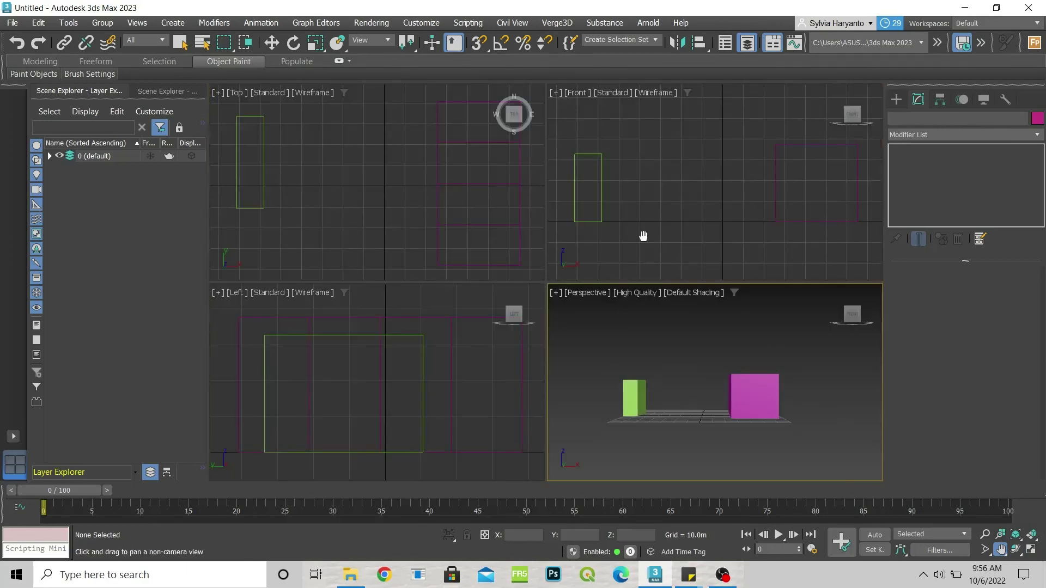
click(704, 165)
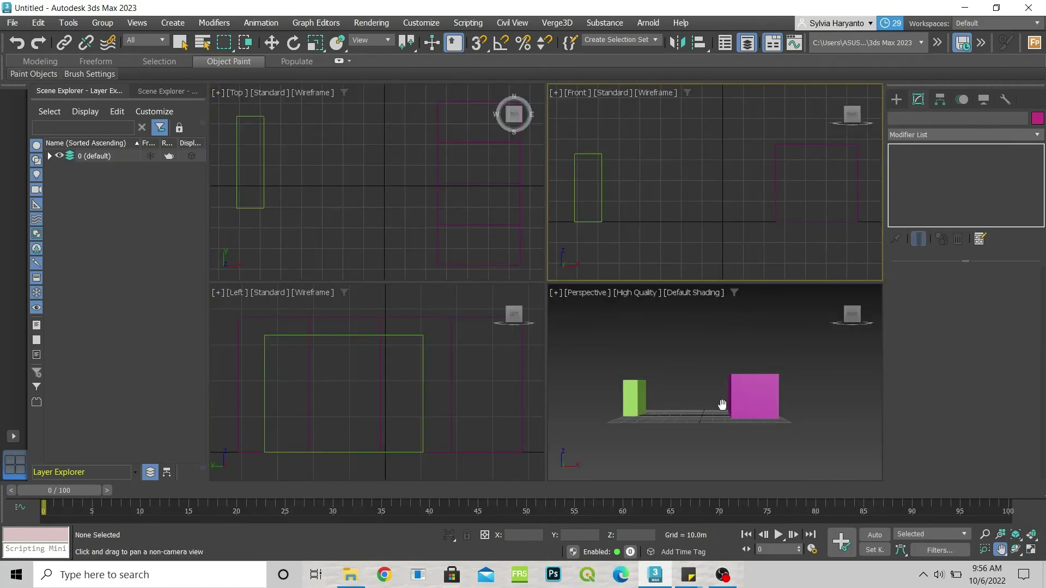
scroll(730, 393, up, 3)
scroll(696, 392, down, 3)
click(676, 345)
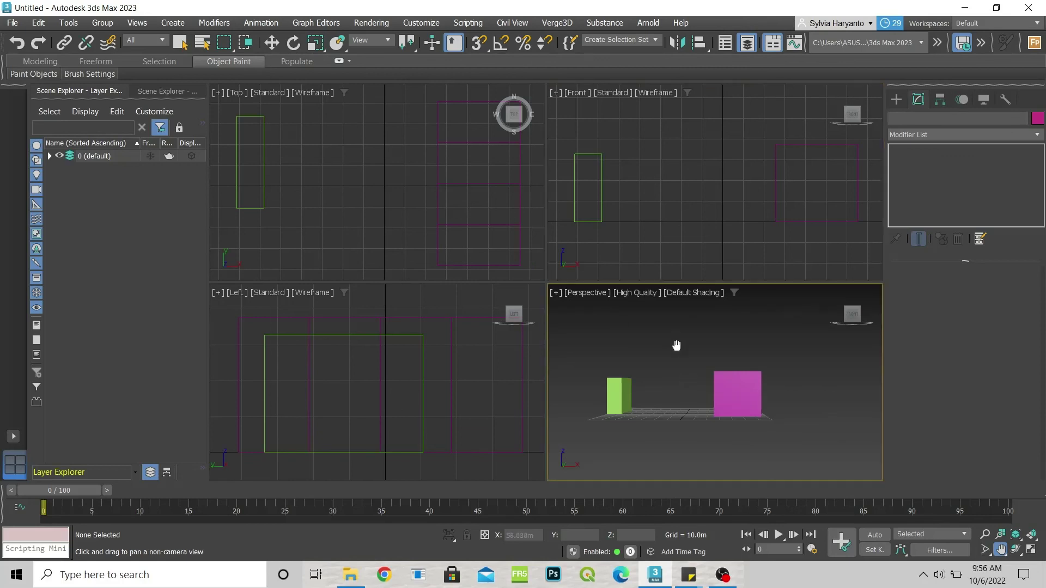
click(1033, 552)
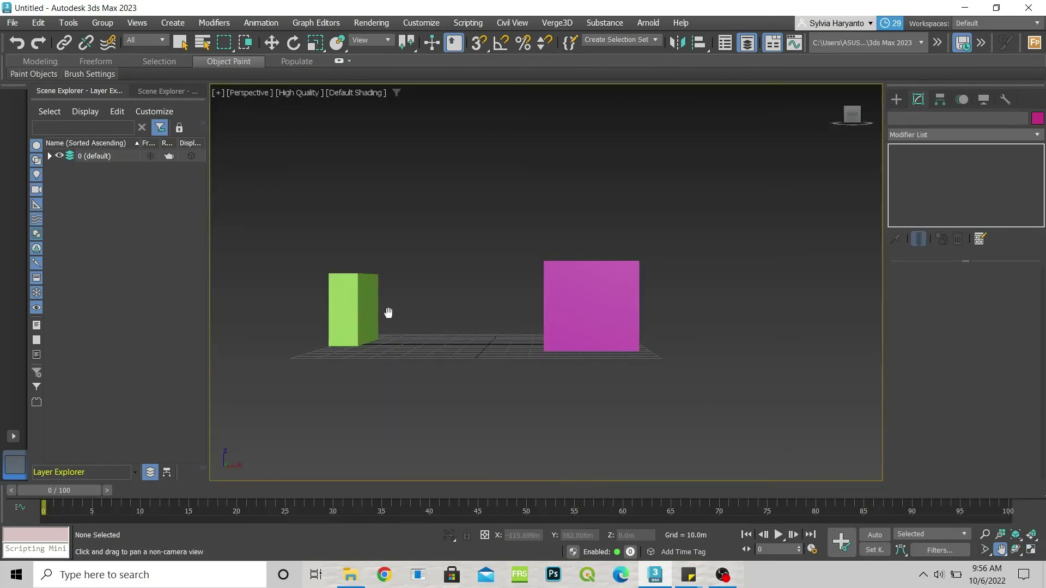